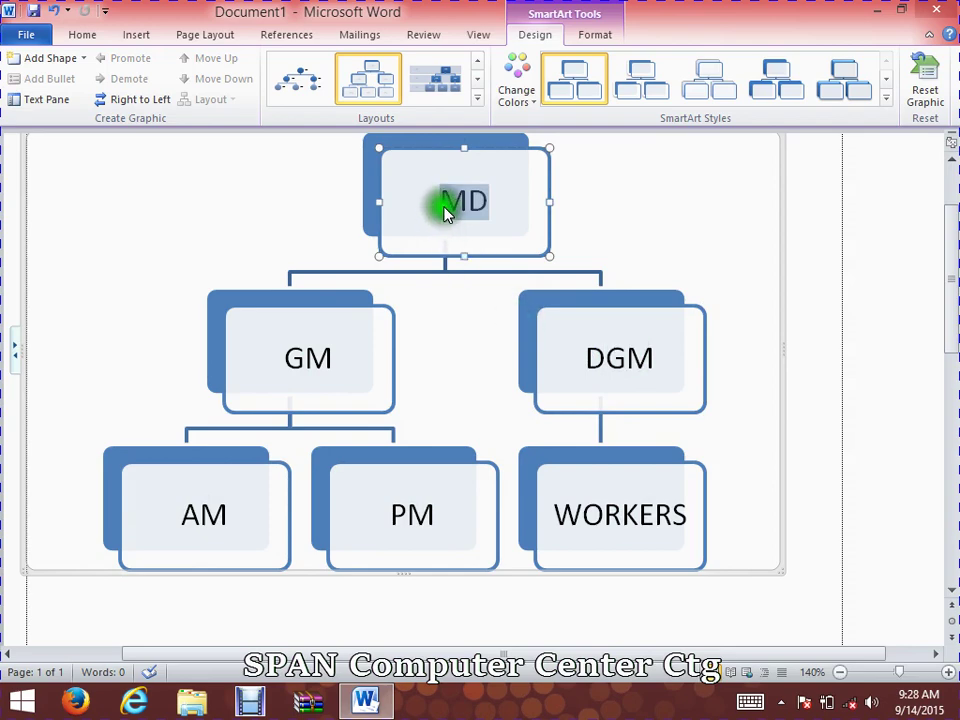
# Add a blank shape below the DGM box, beside WORKERS, in the hierarchy chart
pyautogui.doubleClick(613, 355)
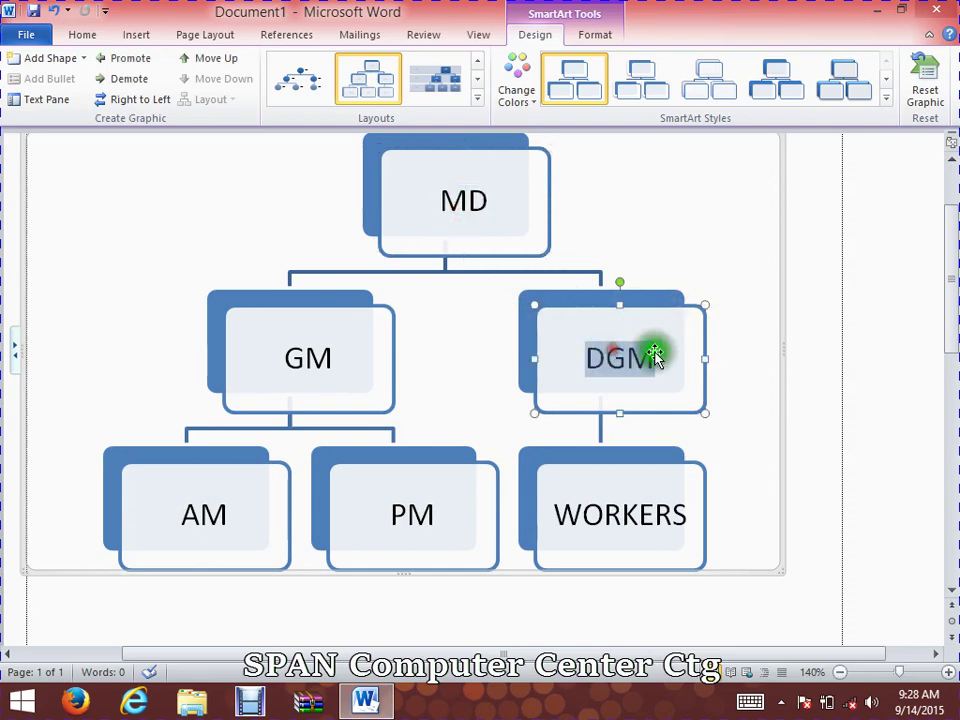
pyautogui.click(662, 364)
pyautogui.click(578, 358)
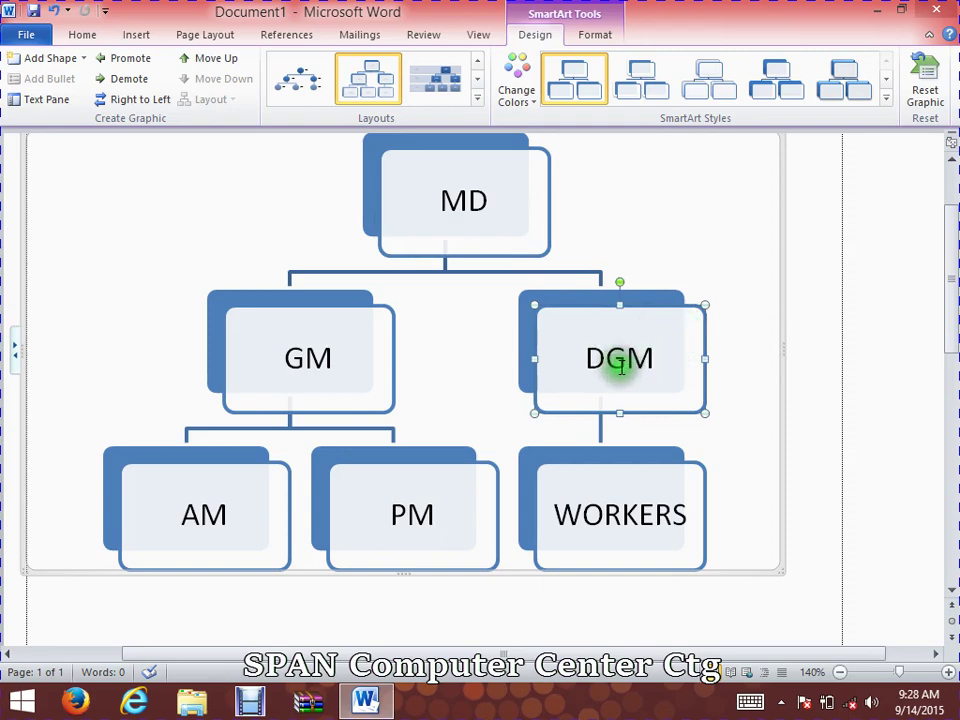
pyautogui.click(81, 60)
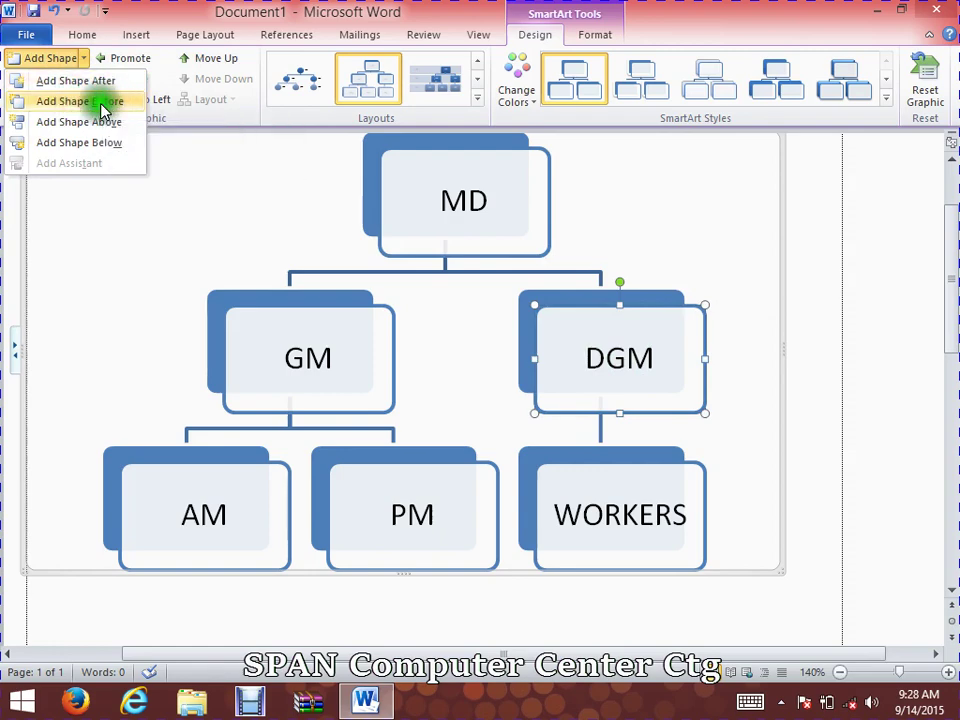
pyautogui.click(785, 247)
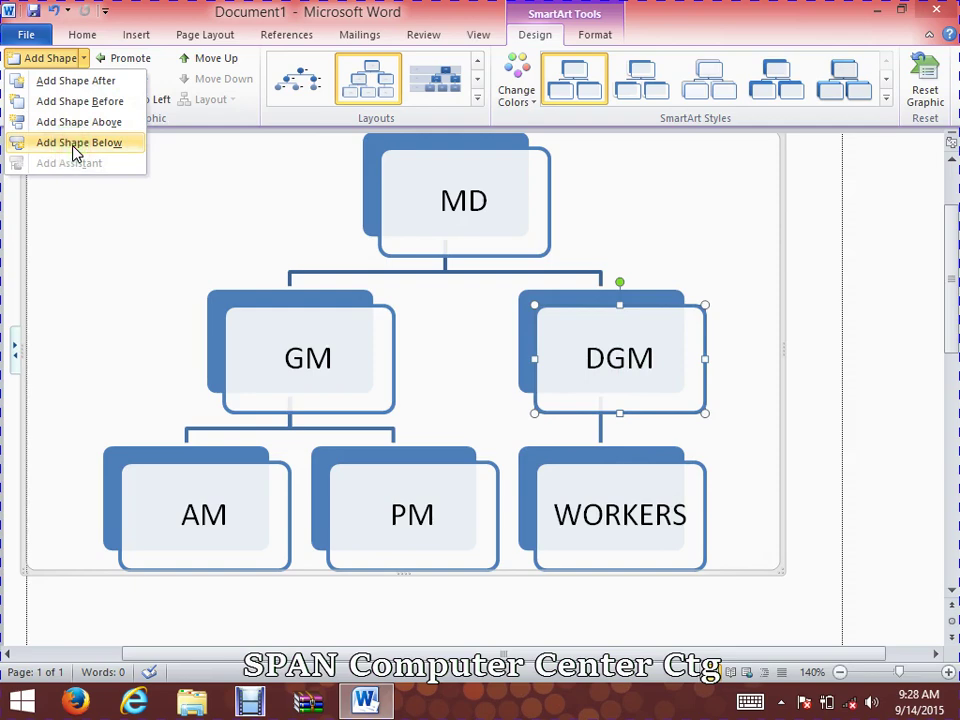
pyautogui.click(120, 143)
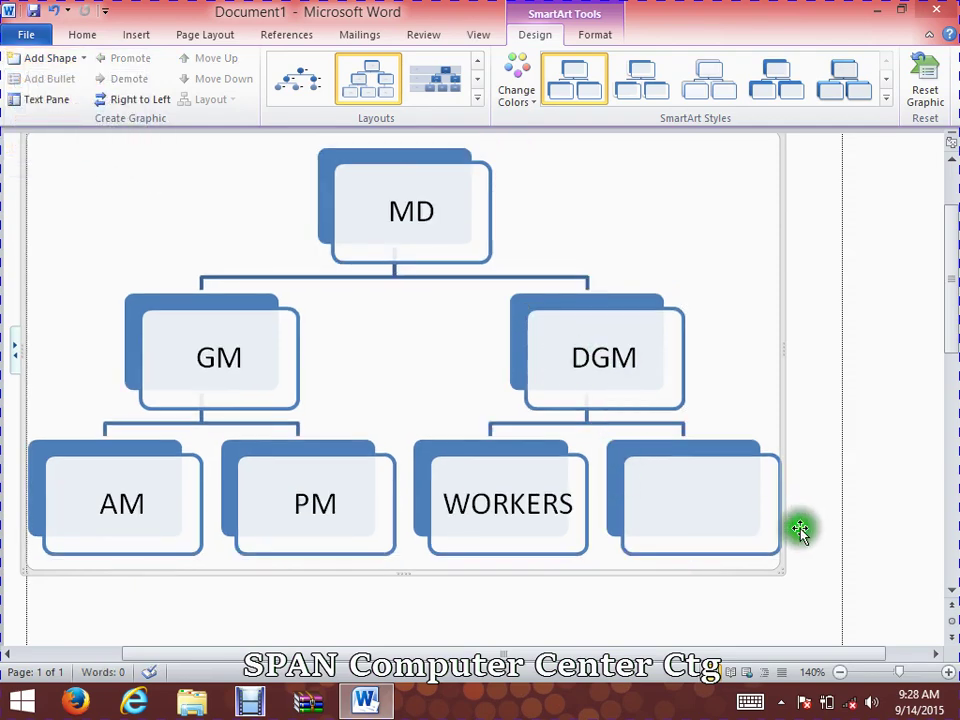
# Add four more blank shapes to the DGM branch, two beneath the third third-level box and one after that box
pyautogui.click(683, 497)
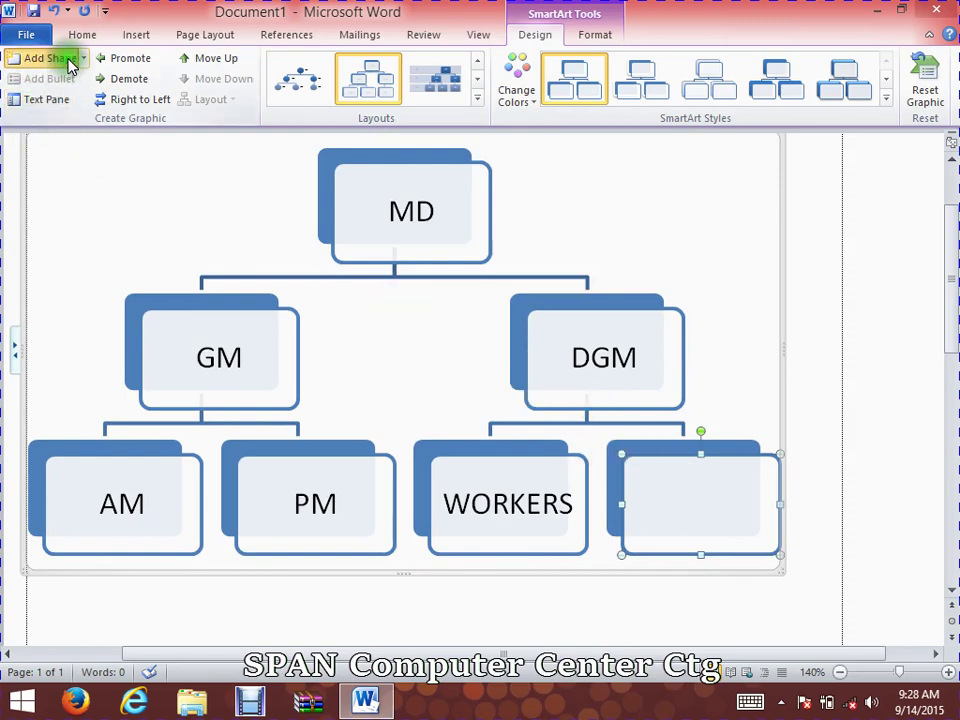
pyautogui.click(68, 61)
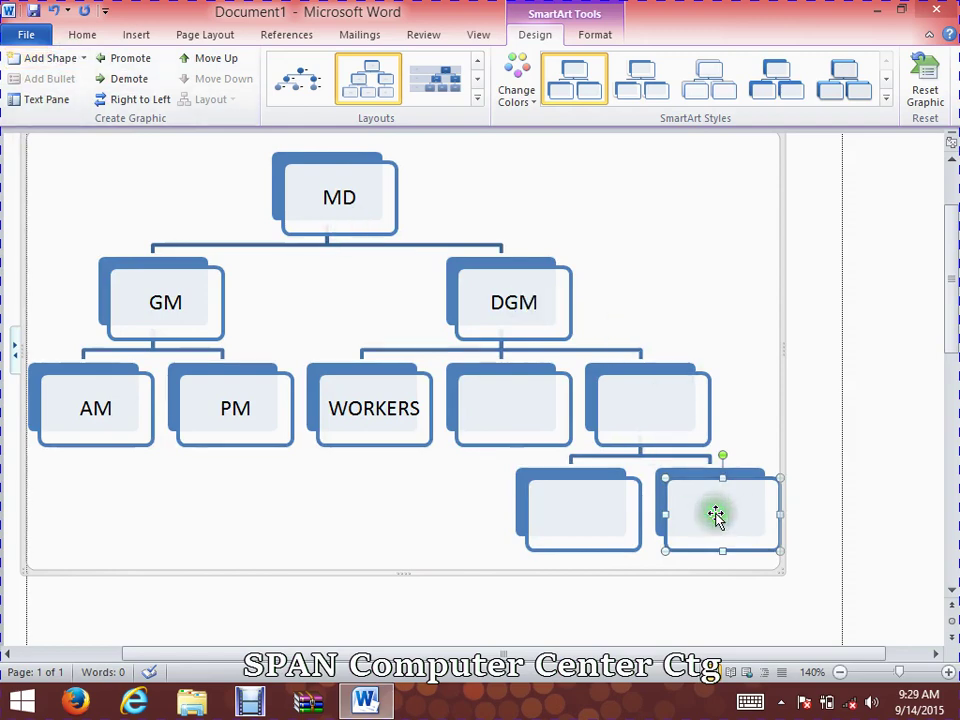
pyautogui.click(645, 388)
pyautogui.click(83, 58)
pyautogui.click(83, 58)
pyautogui.click(86, 56)
pyautogui.click(89, 49)
pyautogui.click(86, 57)
pyautogui.click(86, 60)
pyautogui.click(86, 58)
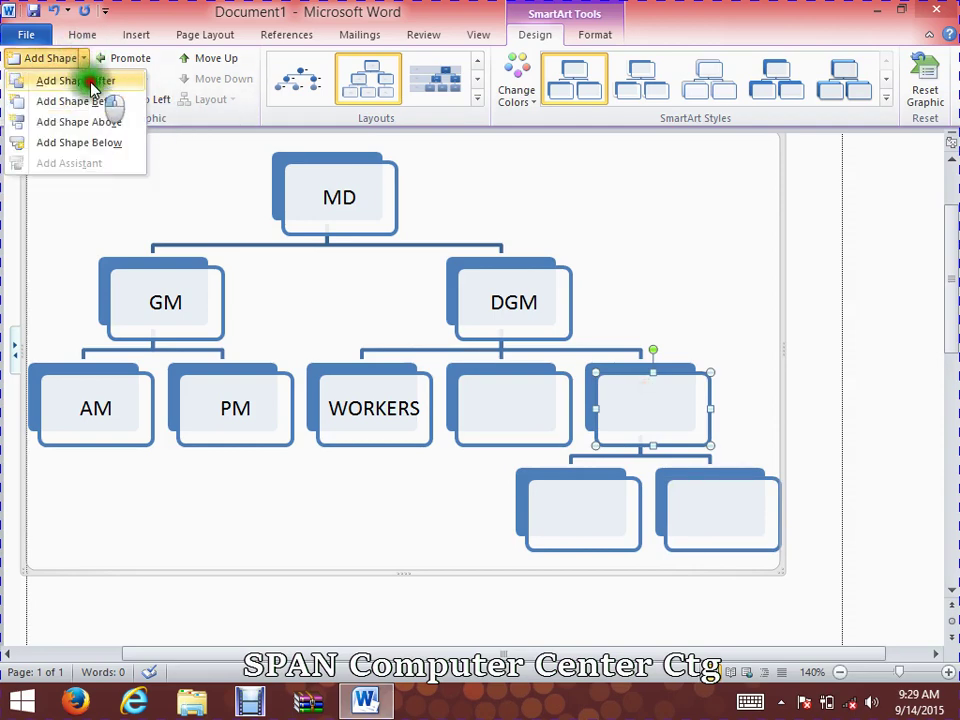
pyautogui.click(88, 80)
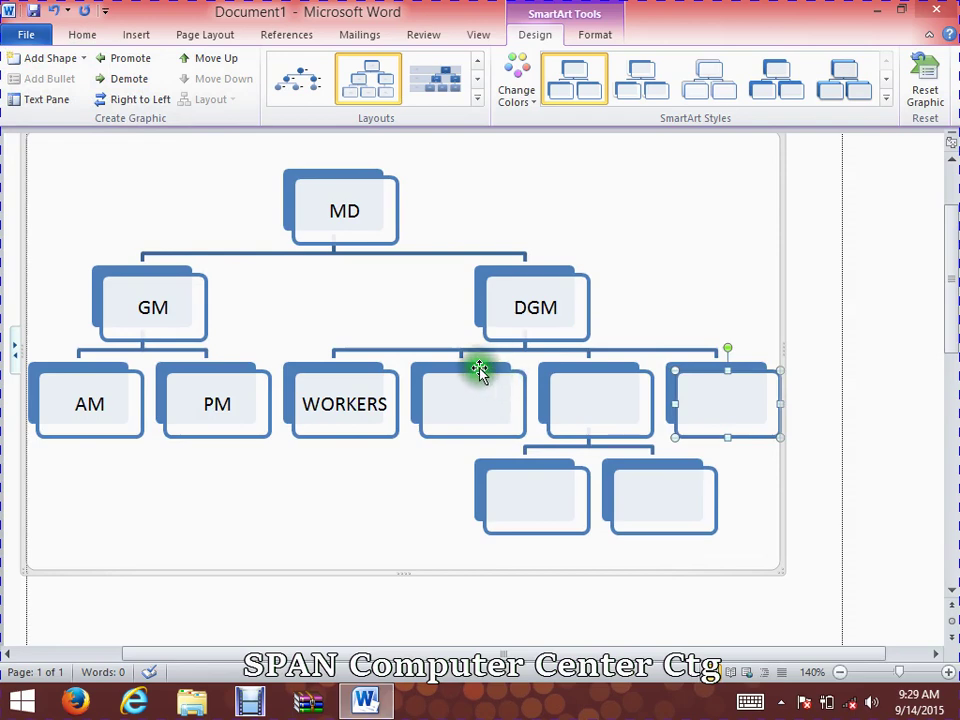
# Delete the four extra blank shapes from the DGM branch, keeping only the blank box beside WORKERS
pyautogui.press('Delete')
pyautogui.press('Delete')
pyautogui.press('Delete')
pyautogui.press('Delete')
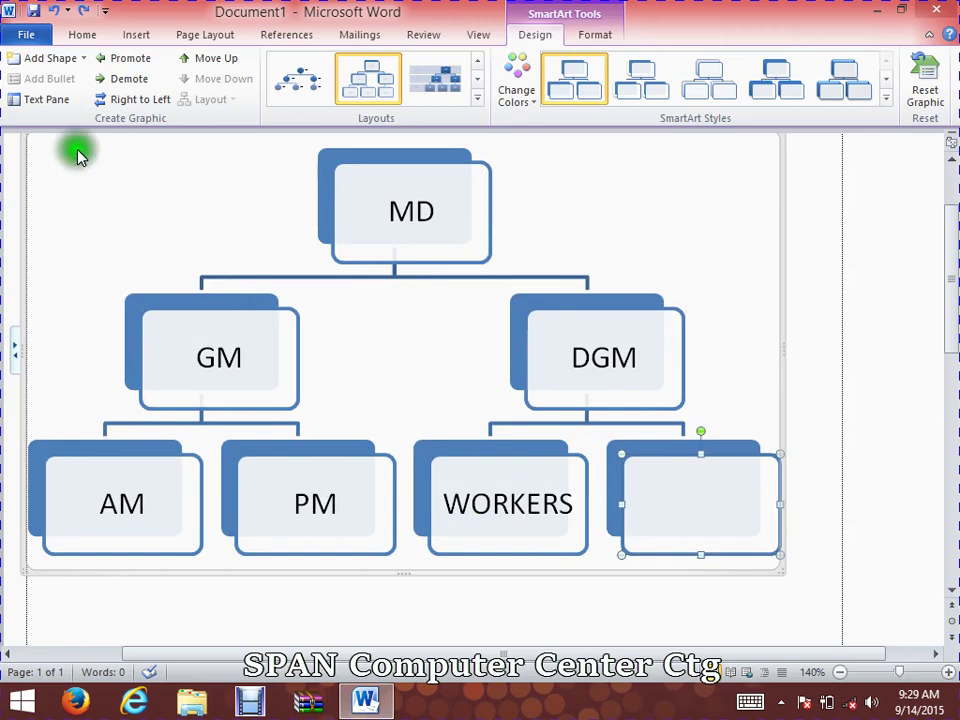
# Try the half-circle organization chart layout and the circular picture hierarchy layout on the chart
pyautogui.click(385, 210)
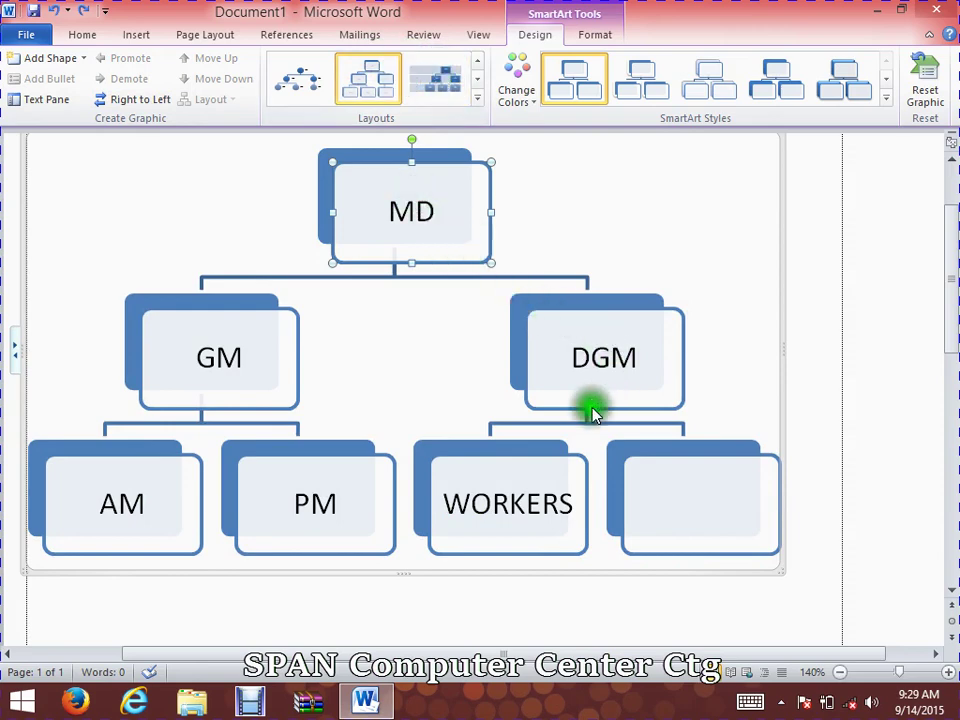
pyautogui.click(476, 98)
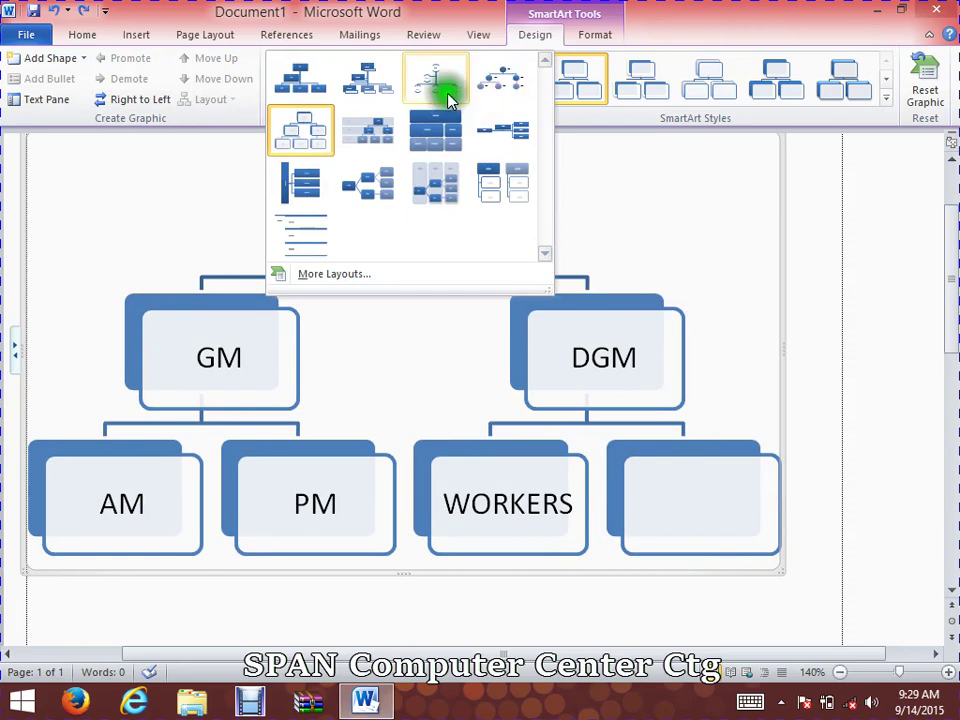
pyautogui.click(444, 98)
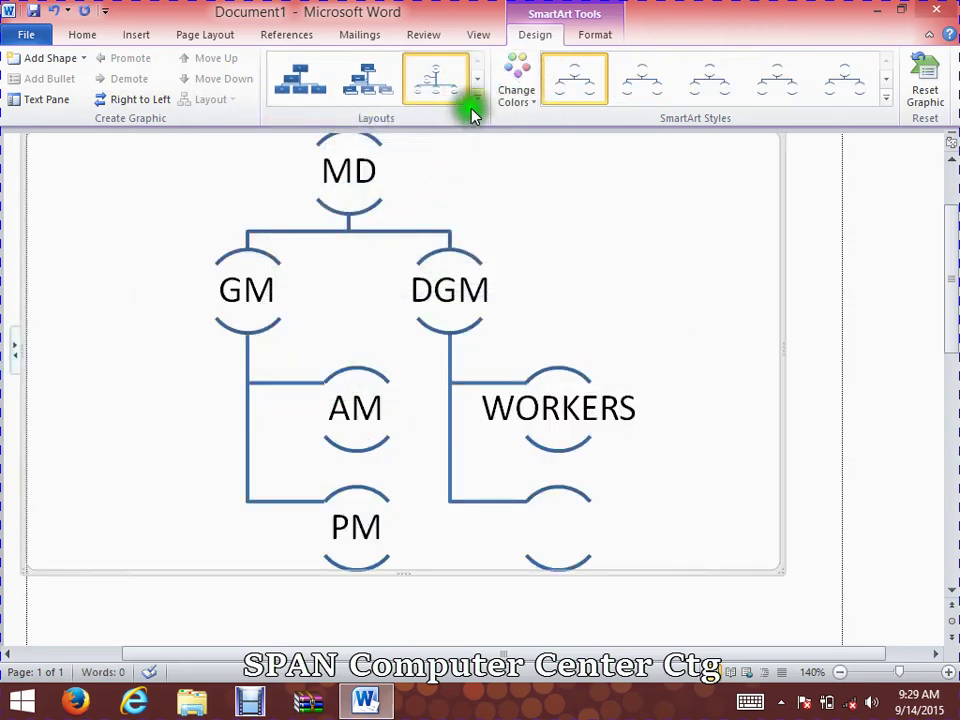
pyautogui.click(477, 100)
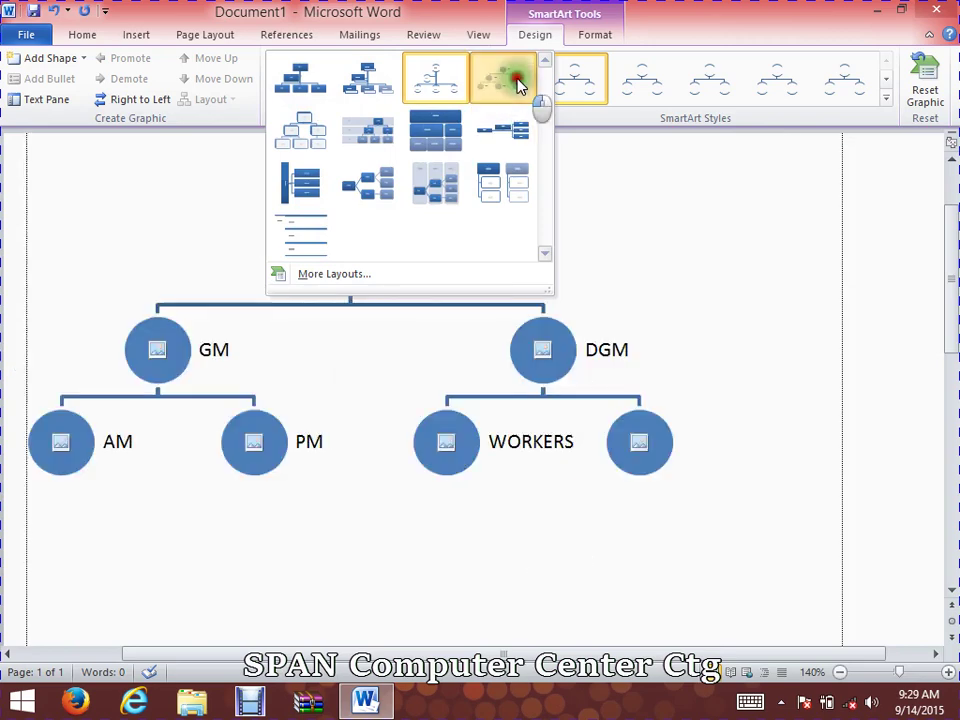
pyautogui.click(515, 84)
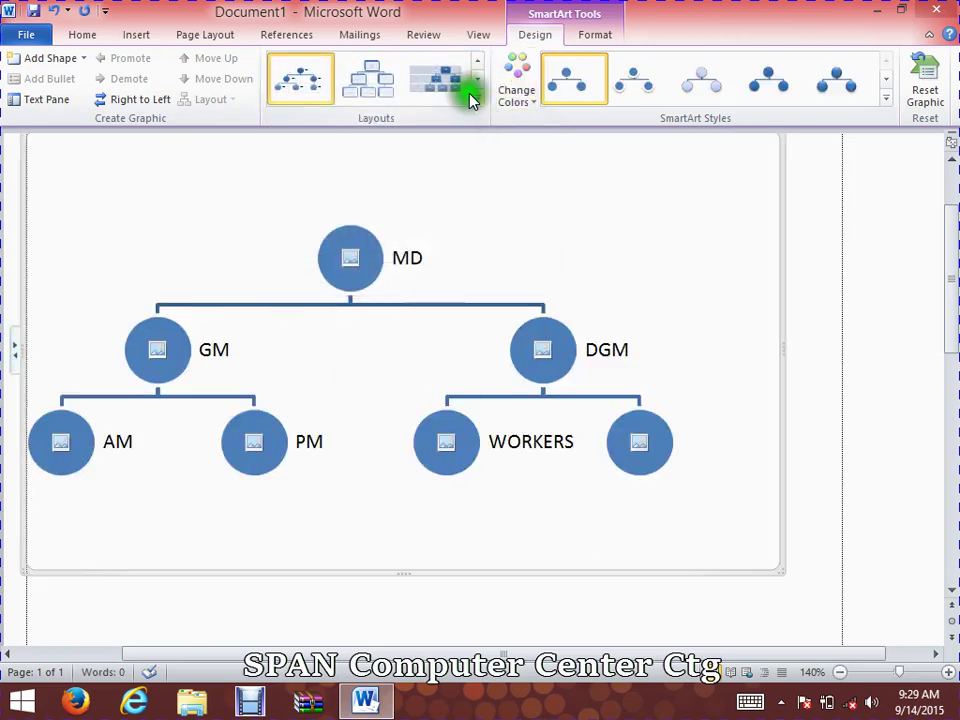
# Try the lined list layout, with text separated by horizontal rules, on the chart
pyautogui.click(478, 86)
pyautogui.click(477, 100)
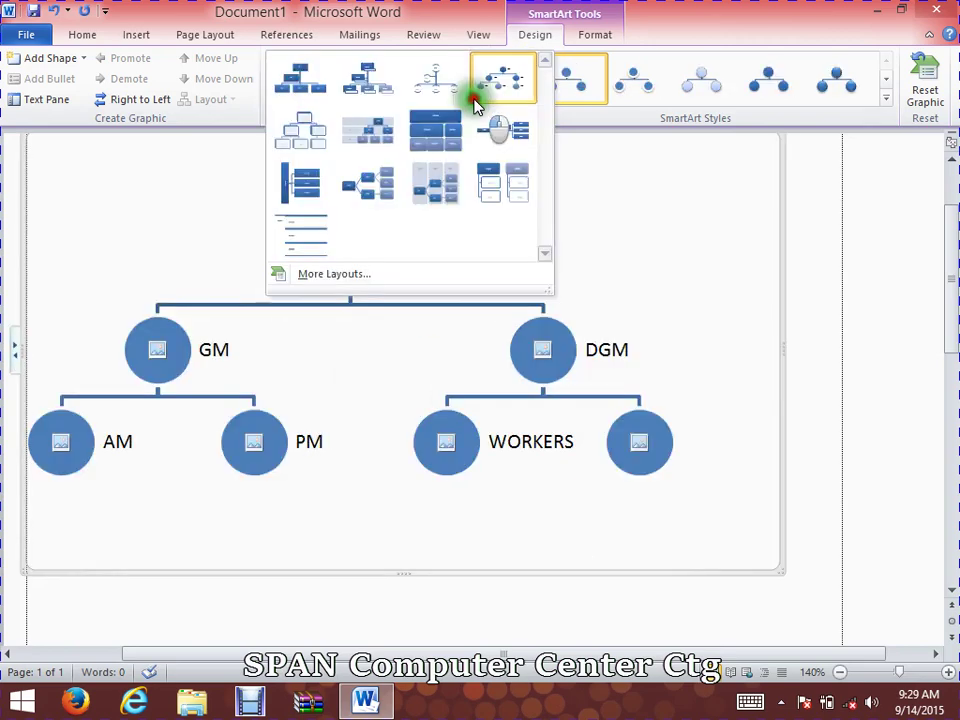
pyautogui.click(312, 237)
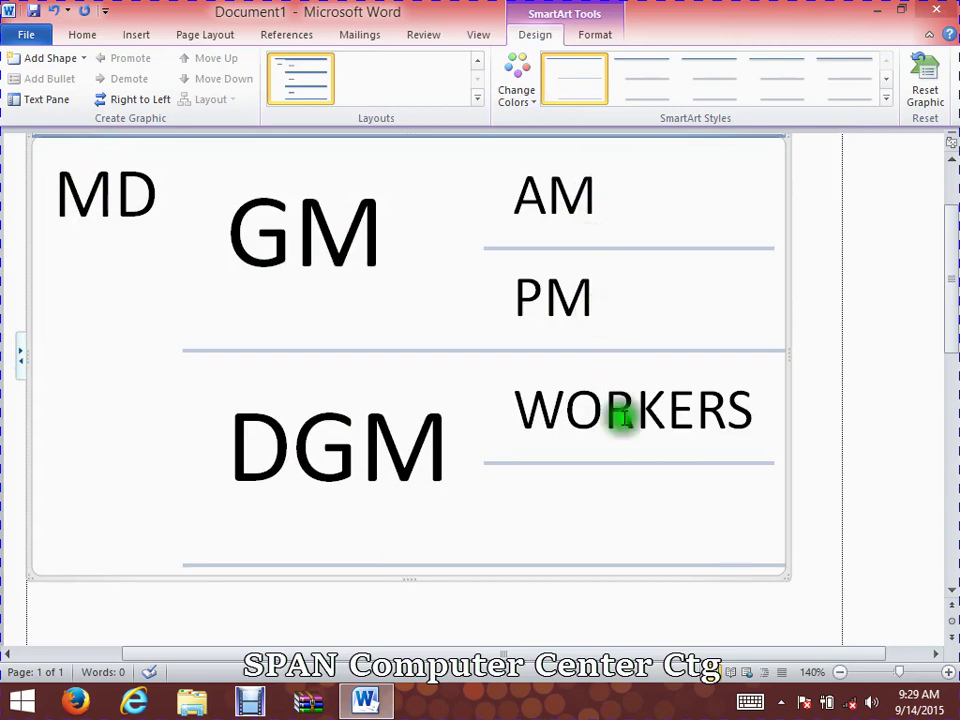
# Try the labeled hierarchy layout with solid rounded boxes, and return the chart to the Hierarchy layout
pyautogui.click(477, 100)
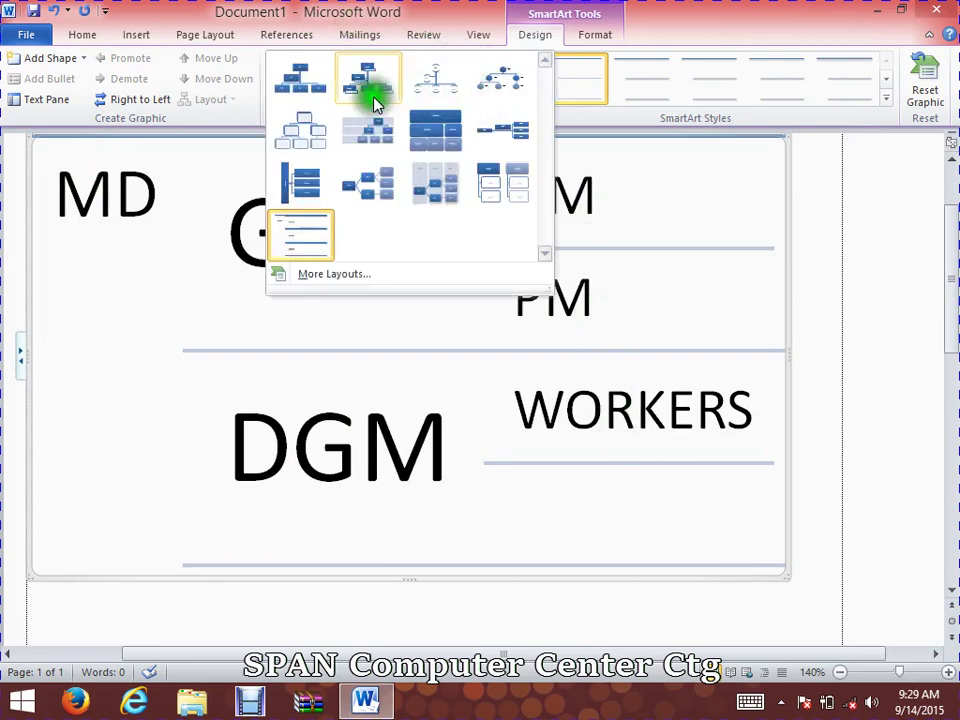
pyautogui.click(371, 138)
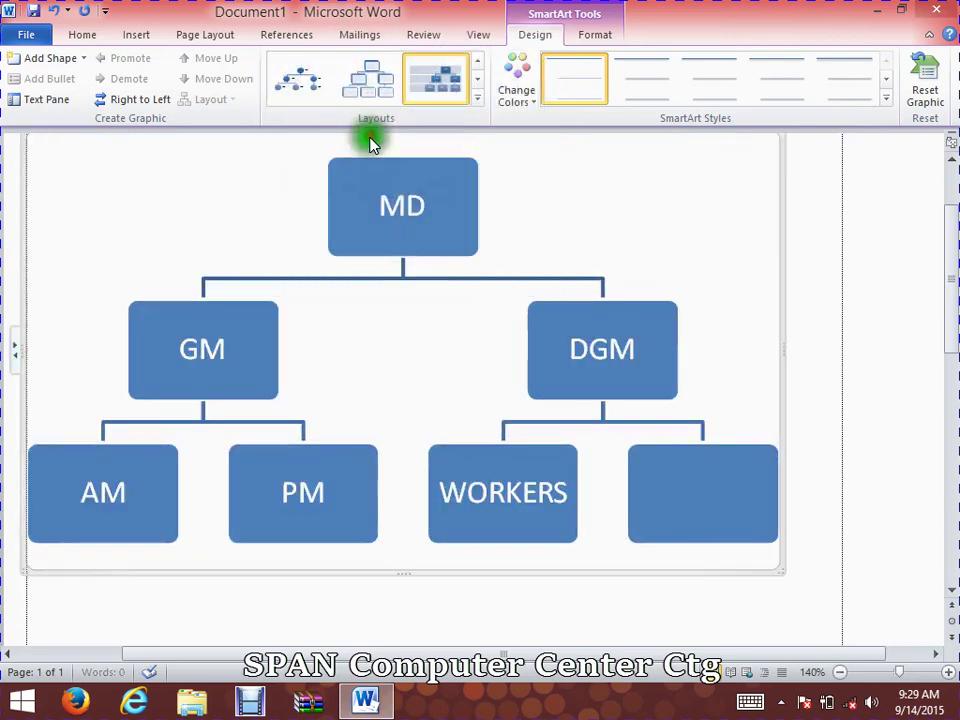
pyautogui.click(477, 100)
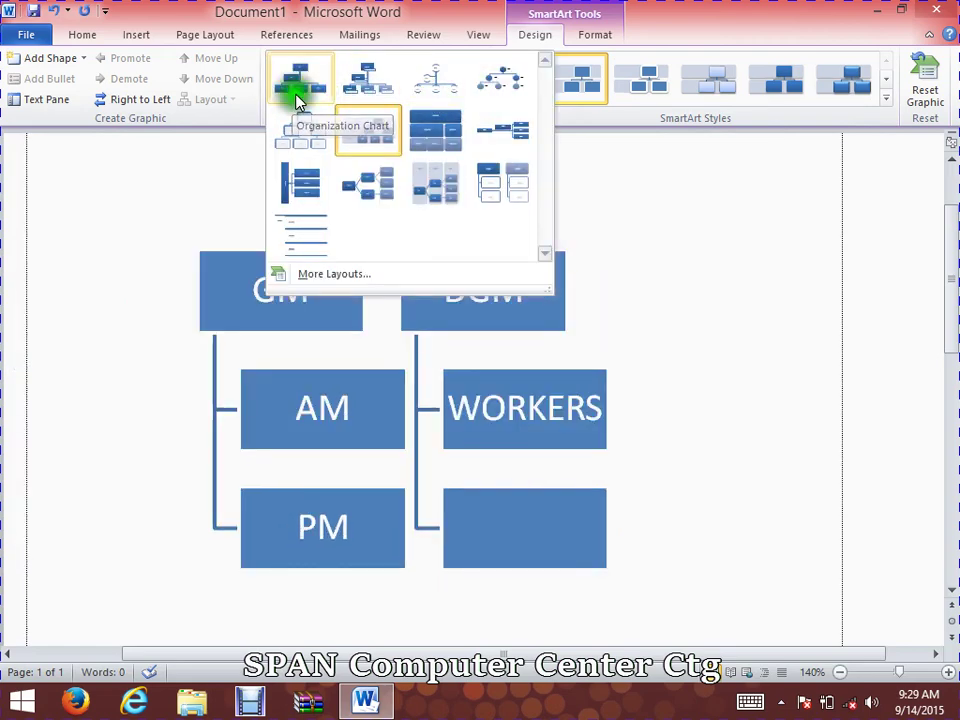
pyautogui.click(315, 139)
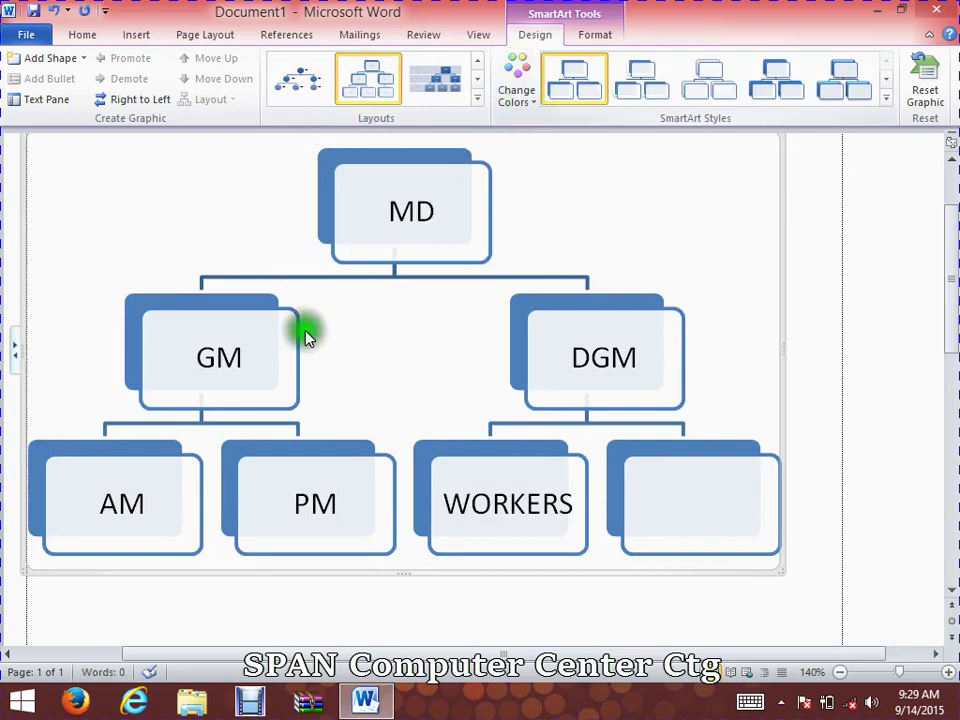
# Recolor the whole chart with the second Colorful scheme, using blue, green and purple levels
pyautogui.click(840, 672)
pyautogui.click(840, 672)
pyautogui.click(840, 672)
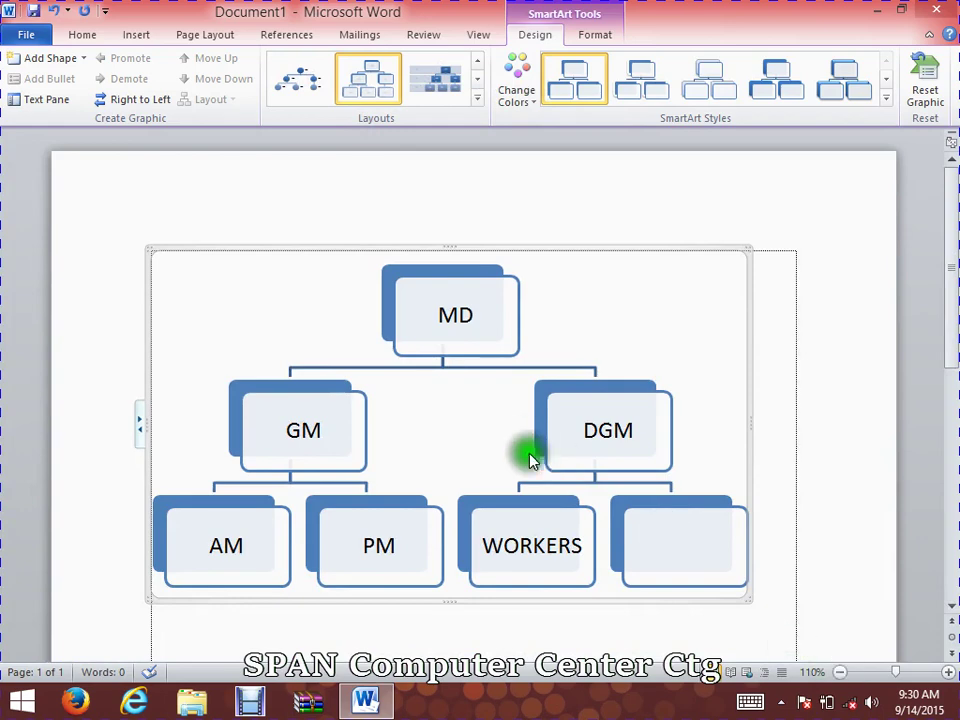
pyautogui.click(522, 86)
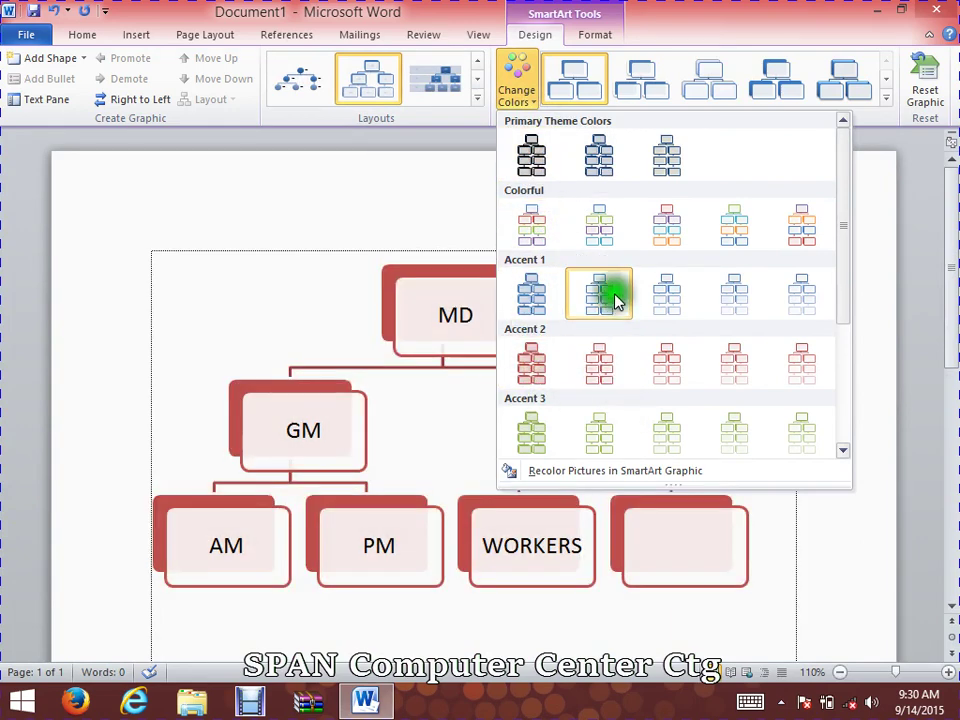
pyautogui.click(598, 228)
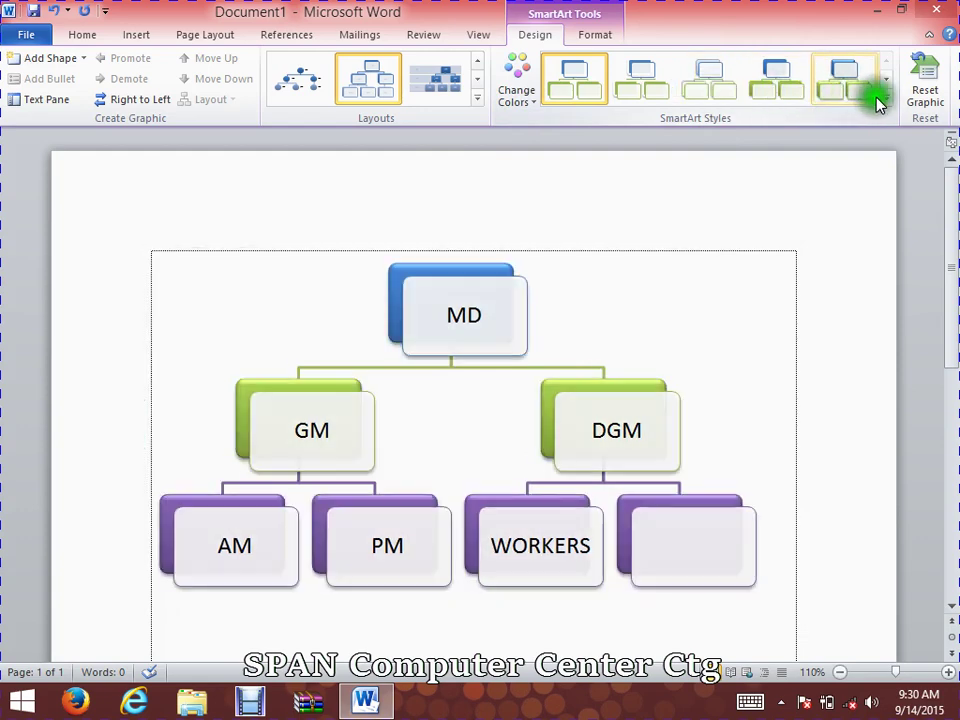
# Apply the tilted 3-D SmartArt style with white boxes and glossy colored edges to the chart
pyautogui.click(886, 98)
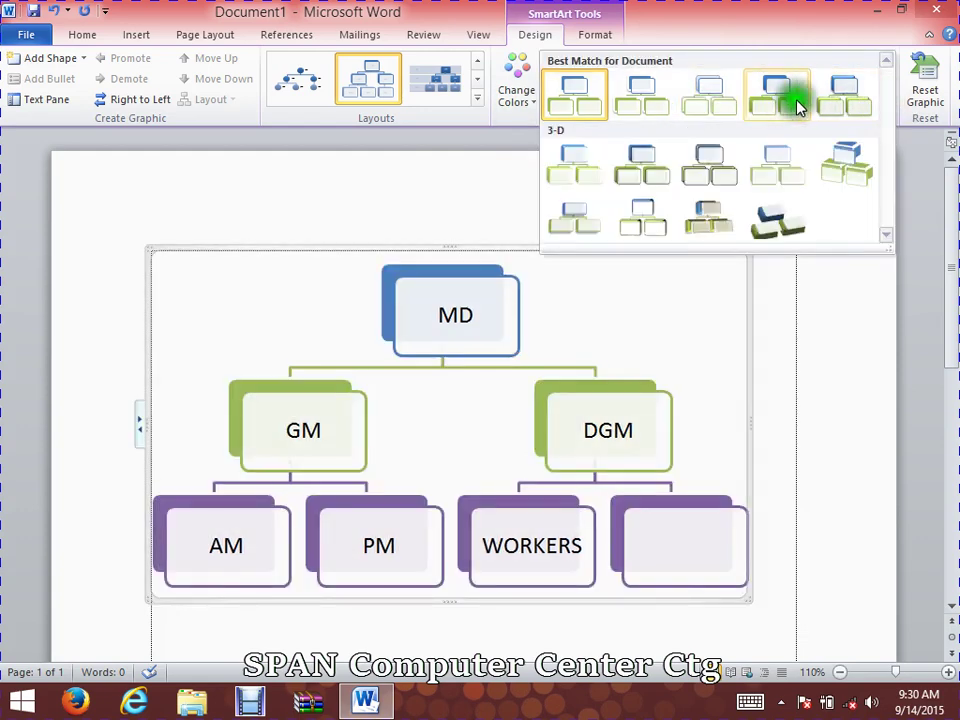
pyautogui.click(820, 170)
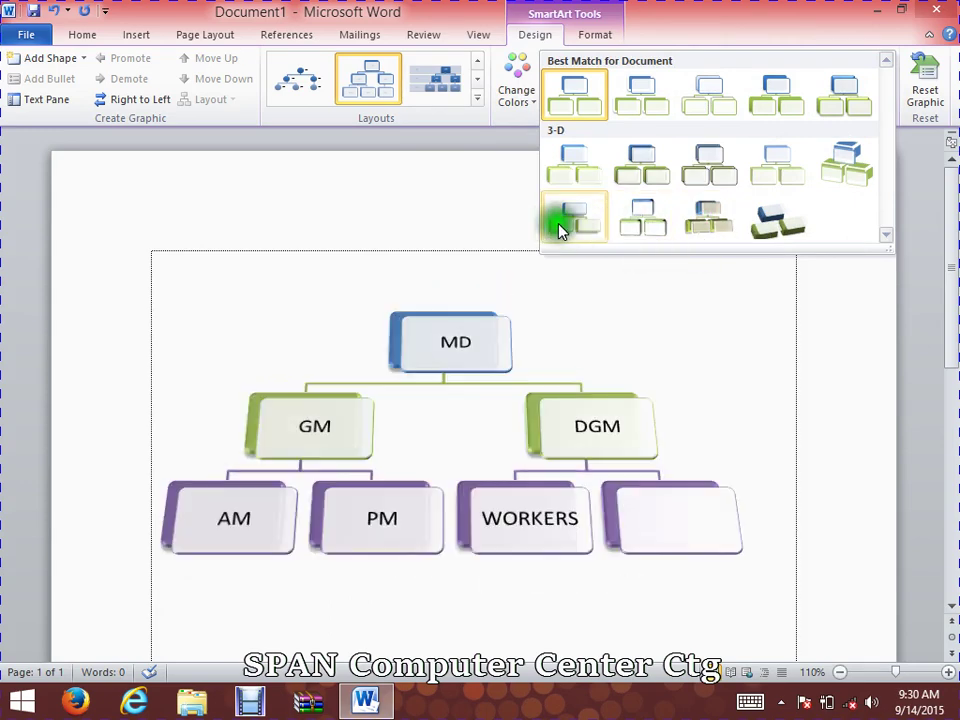
pyautogui.click(643, 222)
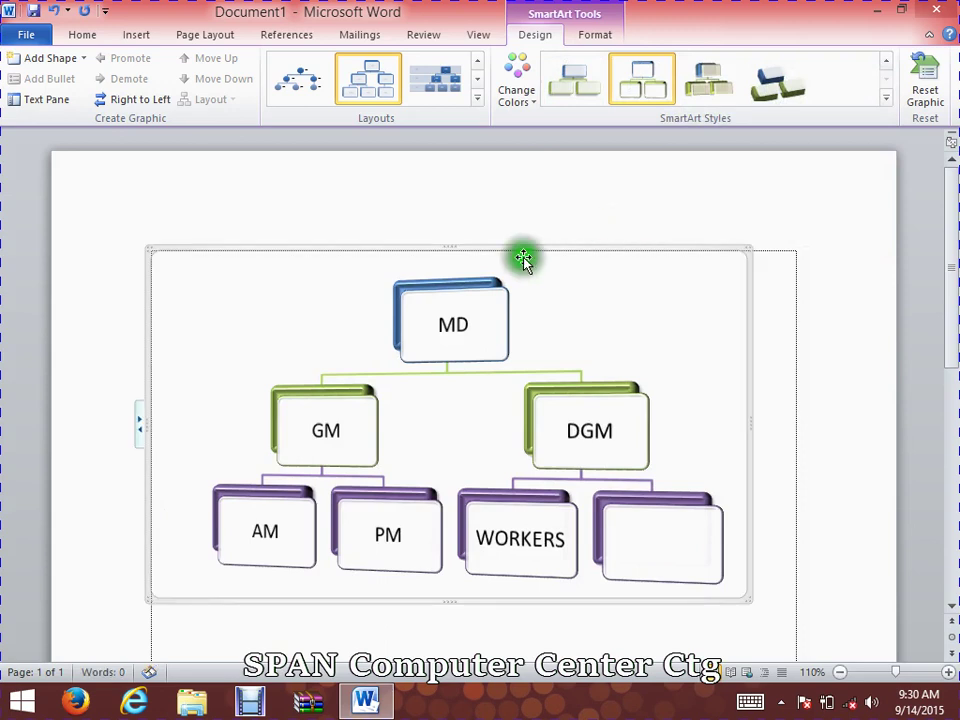
# Reset the SmartArt graphic to discard its color and style formatting
pyautogui.moveTo(945, 244)
pyautogui.mouseDown()
pyautogui.moveTo(952, 296)
pyautogui.moveTo(955, 248)
pyautogui.mouseUp()
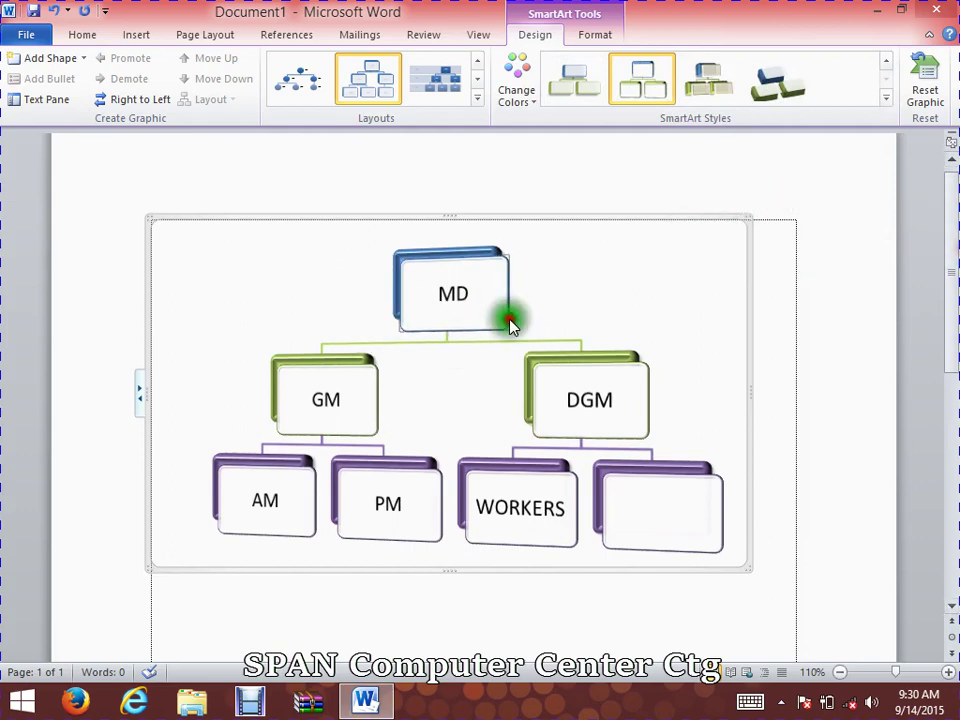
pyautogui.click(926, 88)
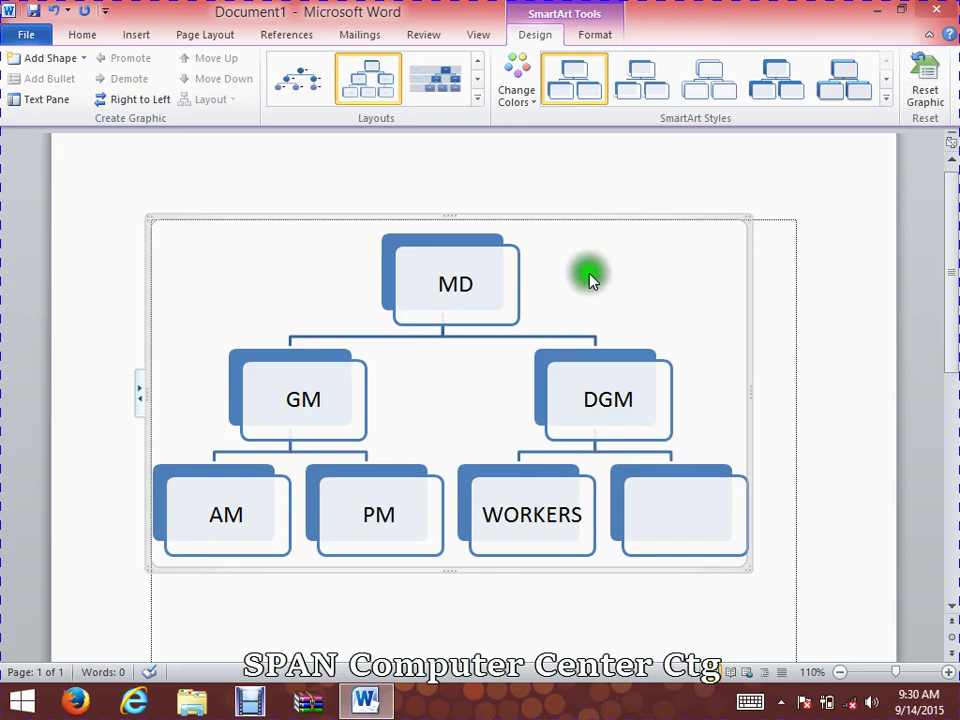
# Insert a Segmented Cycle SmartArt graphic from the Cycle group into the document
pyautogui.moveTo(953, 214); pyautogui.dragTo(953, 326)
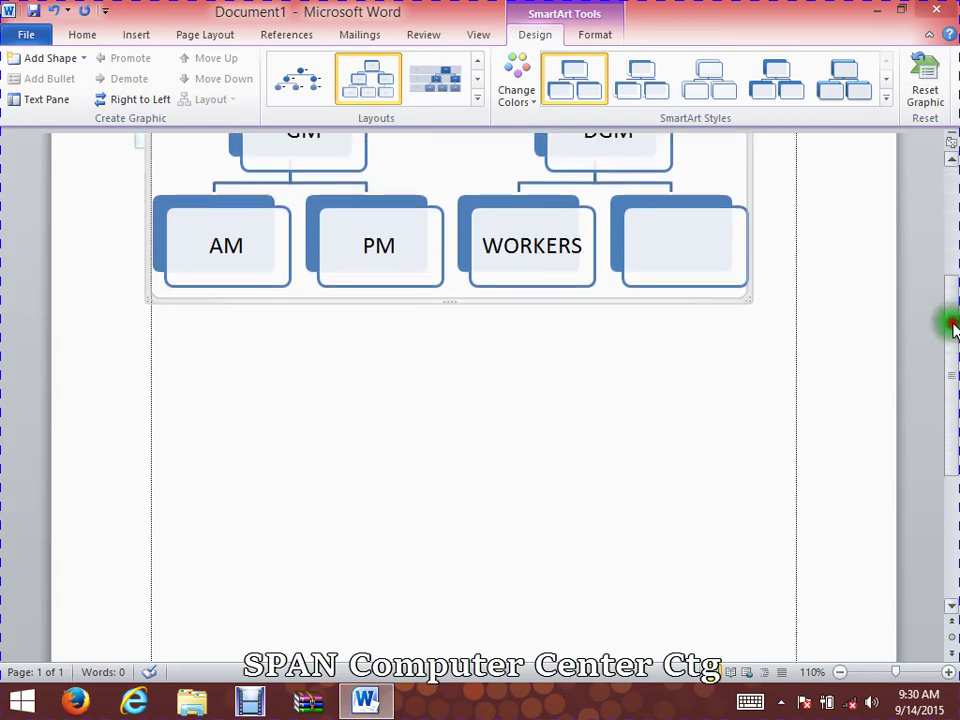
pyautogui.click(134, 35)
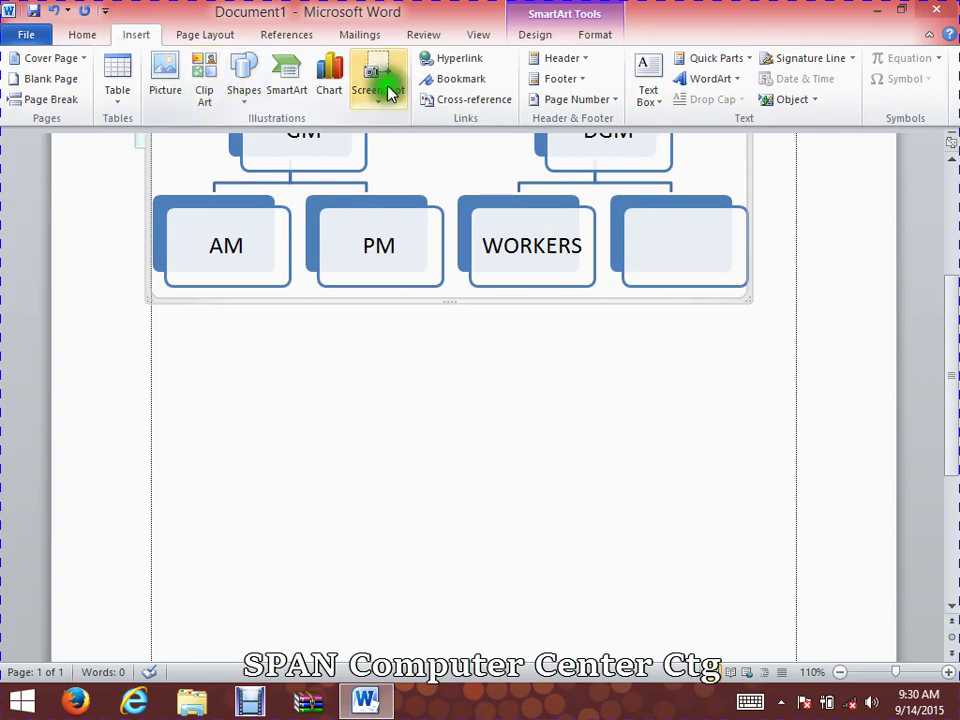
pyautogui.click(287, 90)
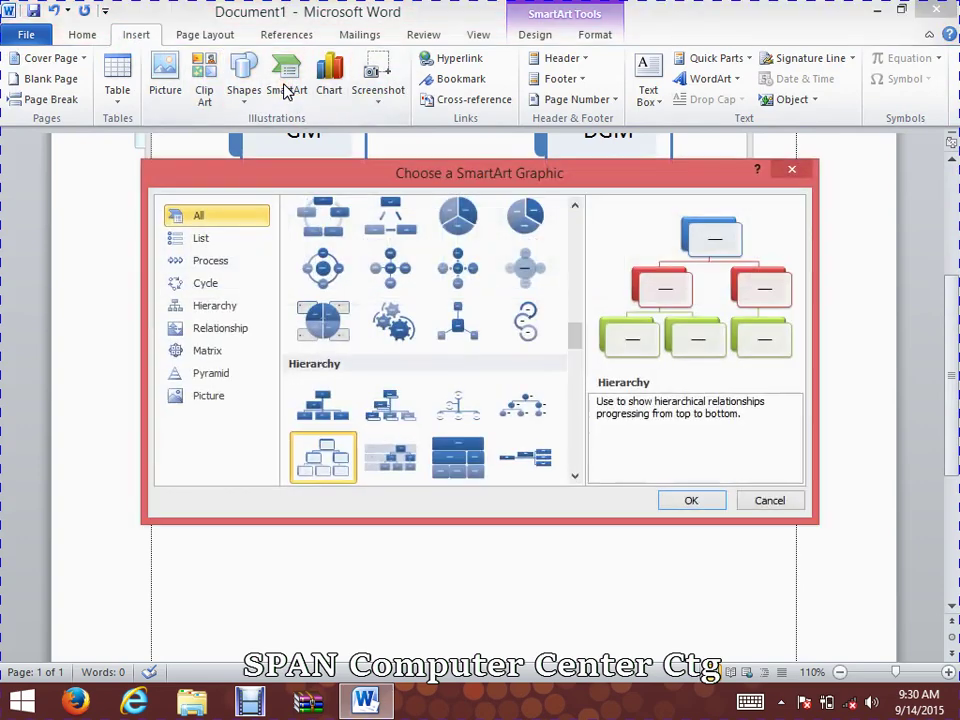
pyautogui.moveTo(584, 341); pyautogui.dragTo(668, 330)
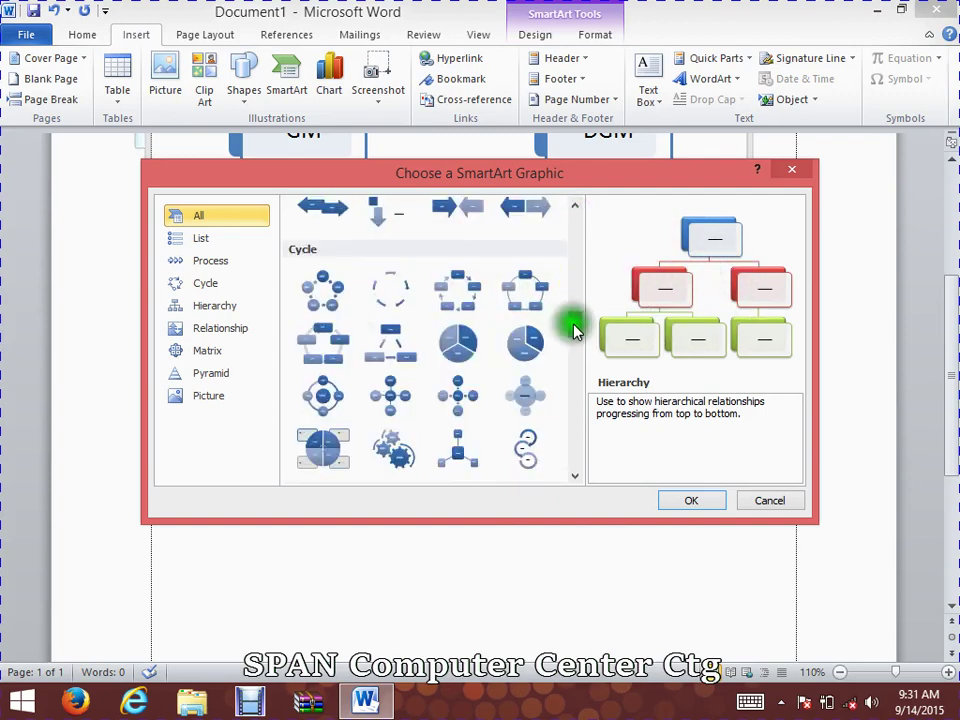
pyautogui.click(461, 353)
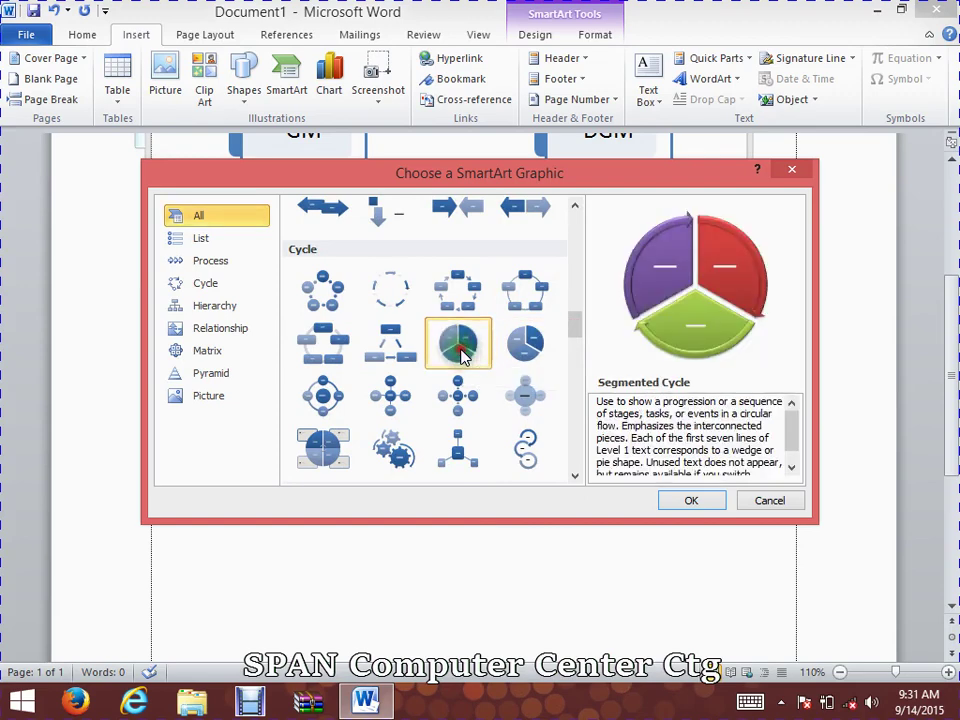
pyautogui.click(705, 500)
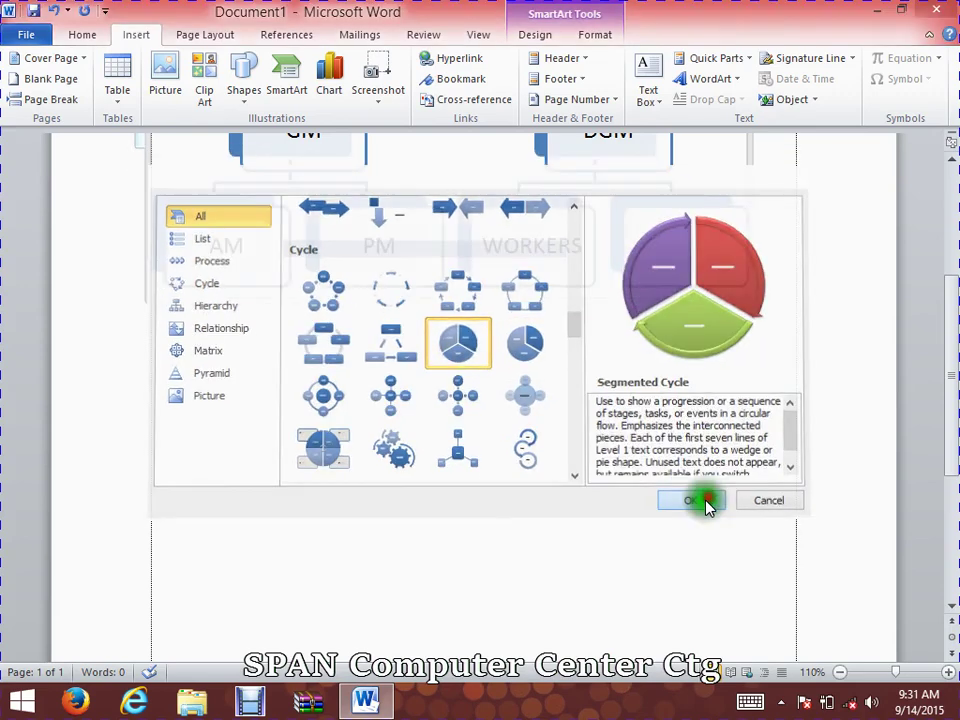
# Fill the three segments of the cycle diagram with 90 in the upper-left, 91 in the upper-right and 93 in the lower one
pyautogui.click(386, 375)
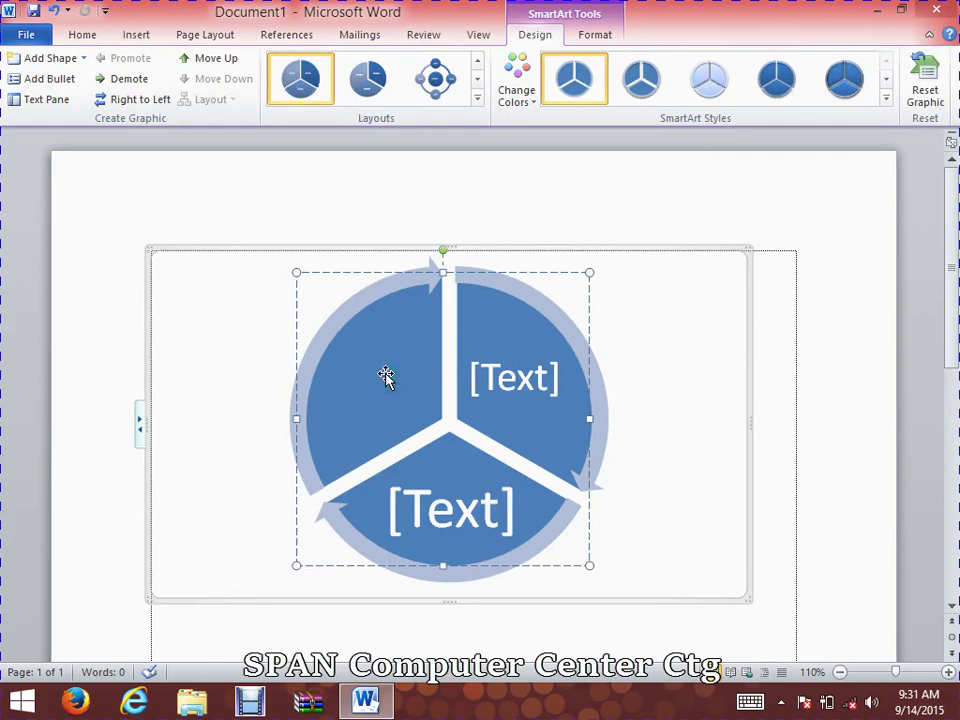
pyautogui.write('90')
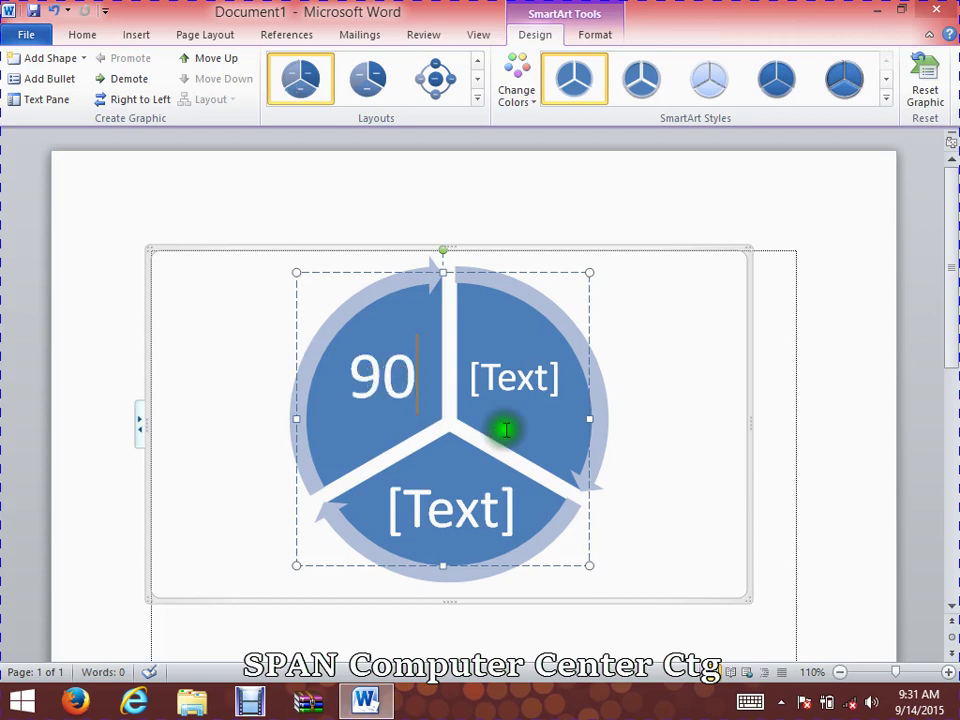
pyautogui.click(540, 371)
pyautogui.click(520, 372)
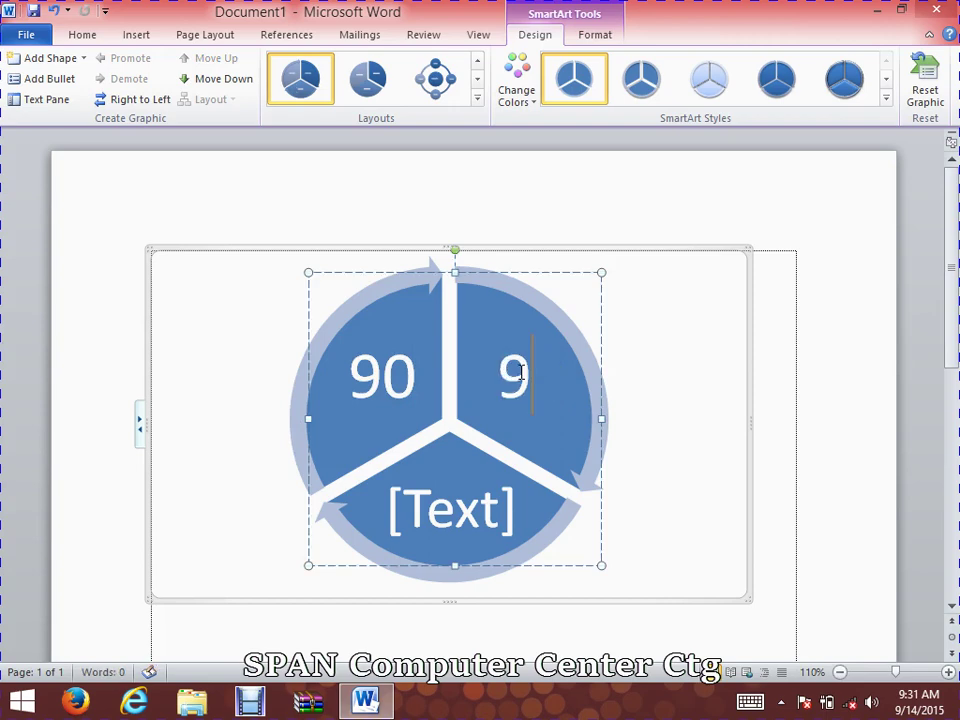
pyautogui.write('1')
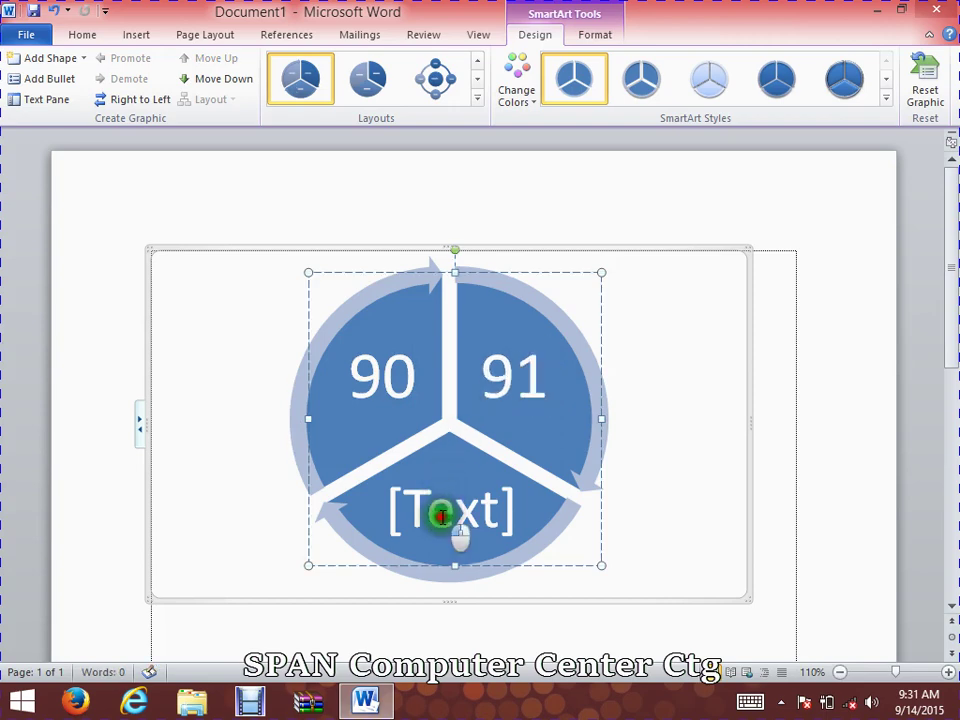
pyautogui.click(441, 515)
pyautogui.write('9')
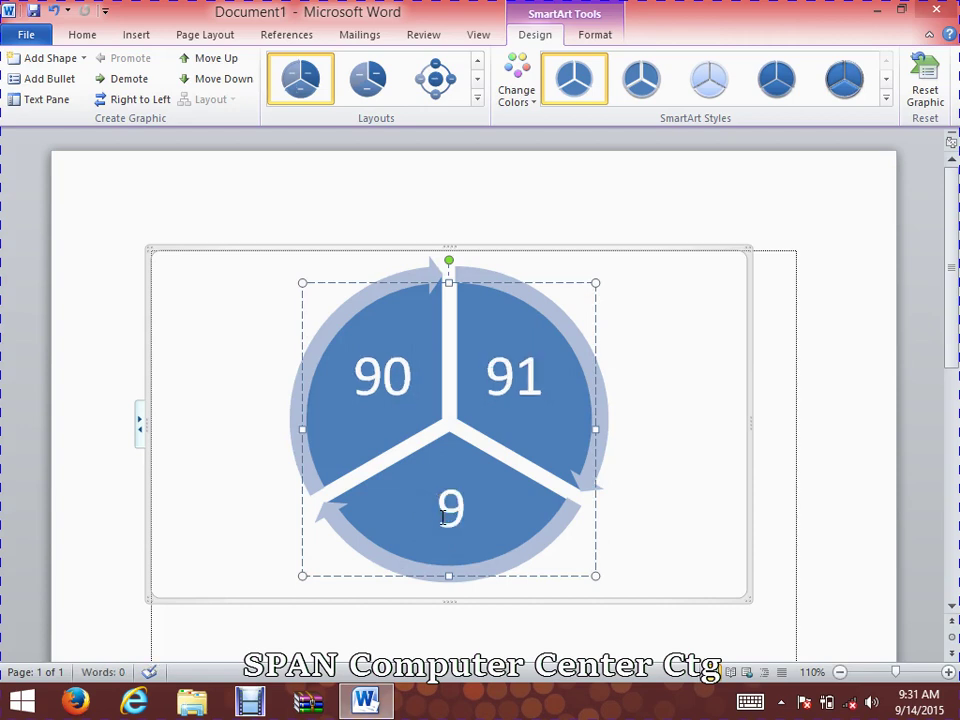
pyautogui.click(499, 386)
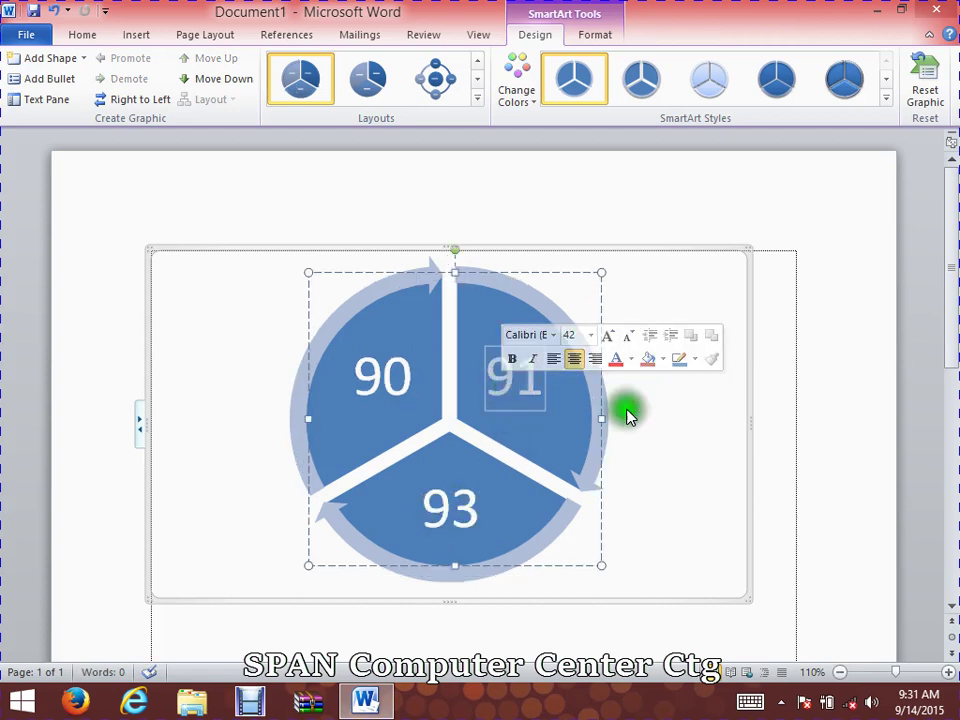
pyautogui.click(695, 450)
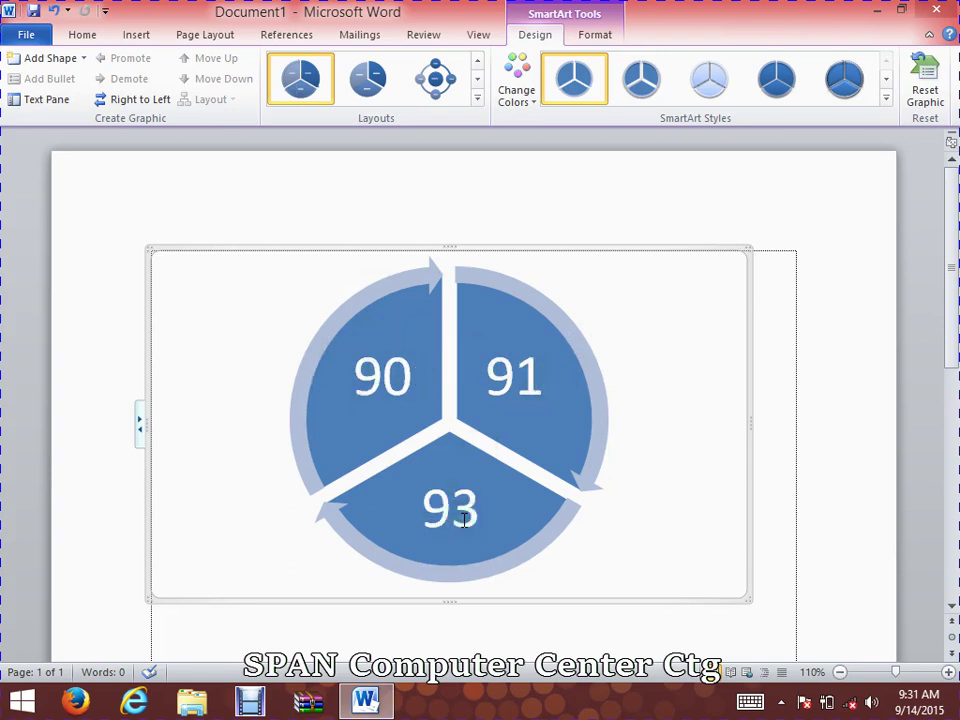
# Apply the last 3-D SmartArt style, a tilted view with thick segments, to the cycle diagram
pyautogui.click(478, 101)
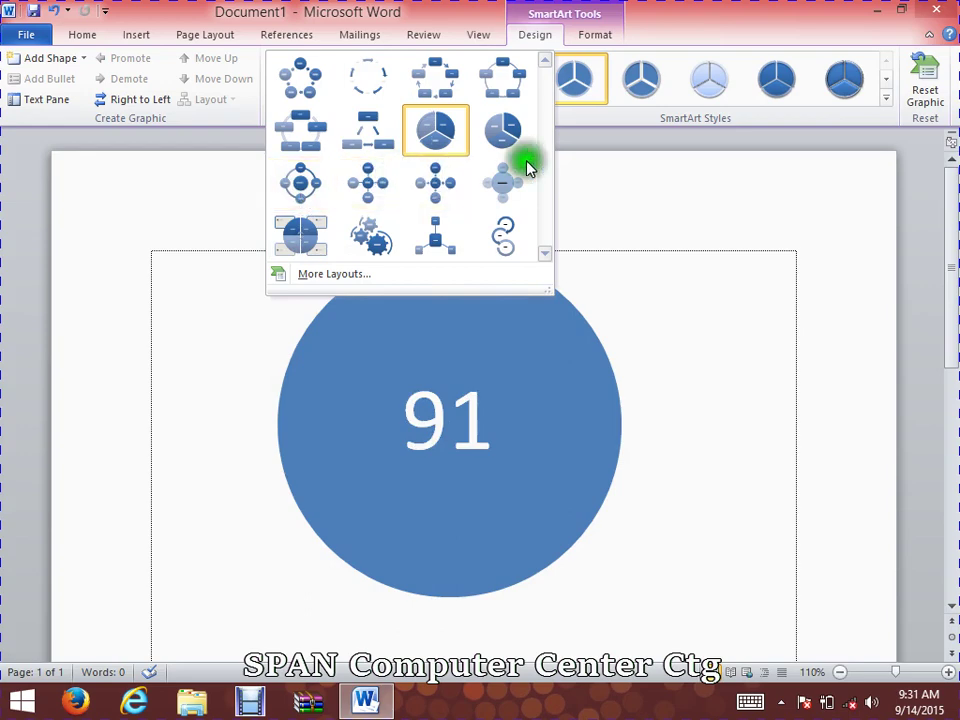
pyautogui.click(886, 100)
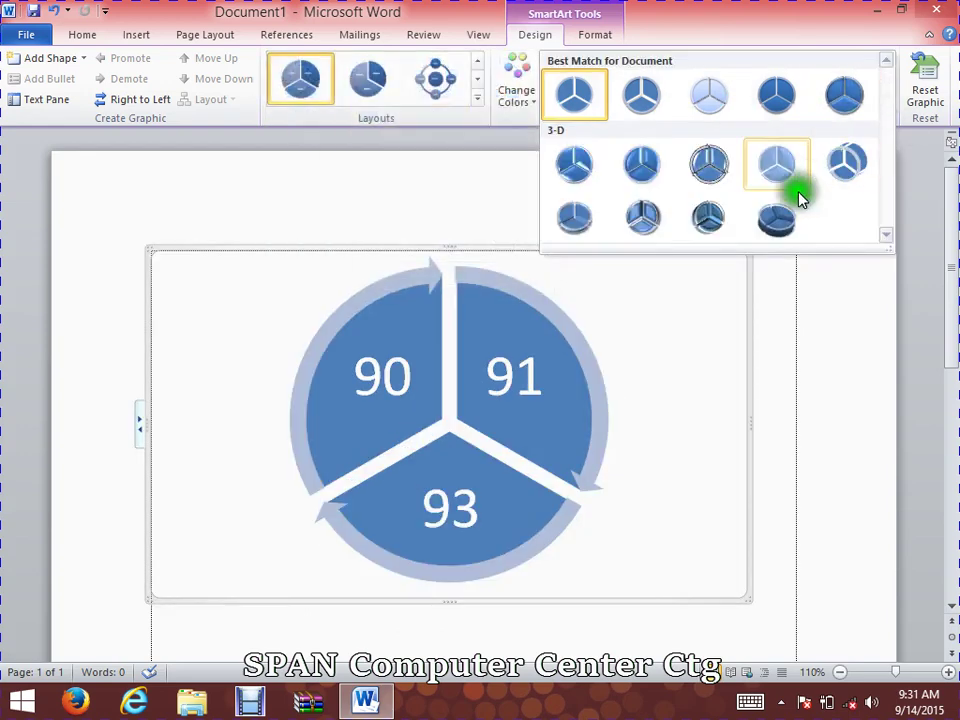
pyautogui.click(777, 222)
pyautogui.click(596, 339)
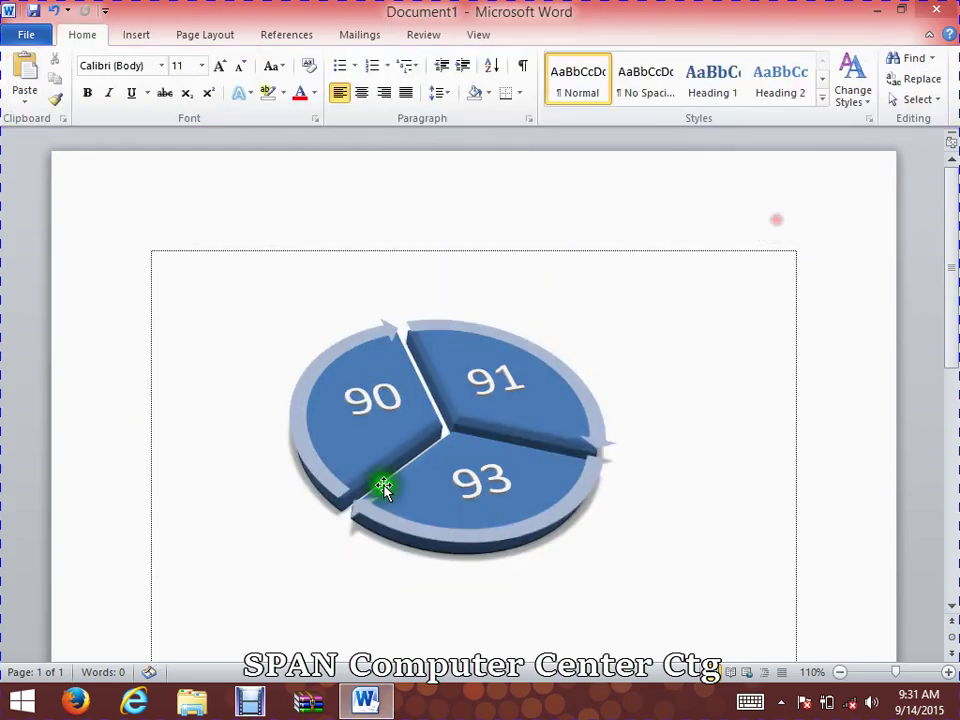
pyautogui.click(596, 337)
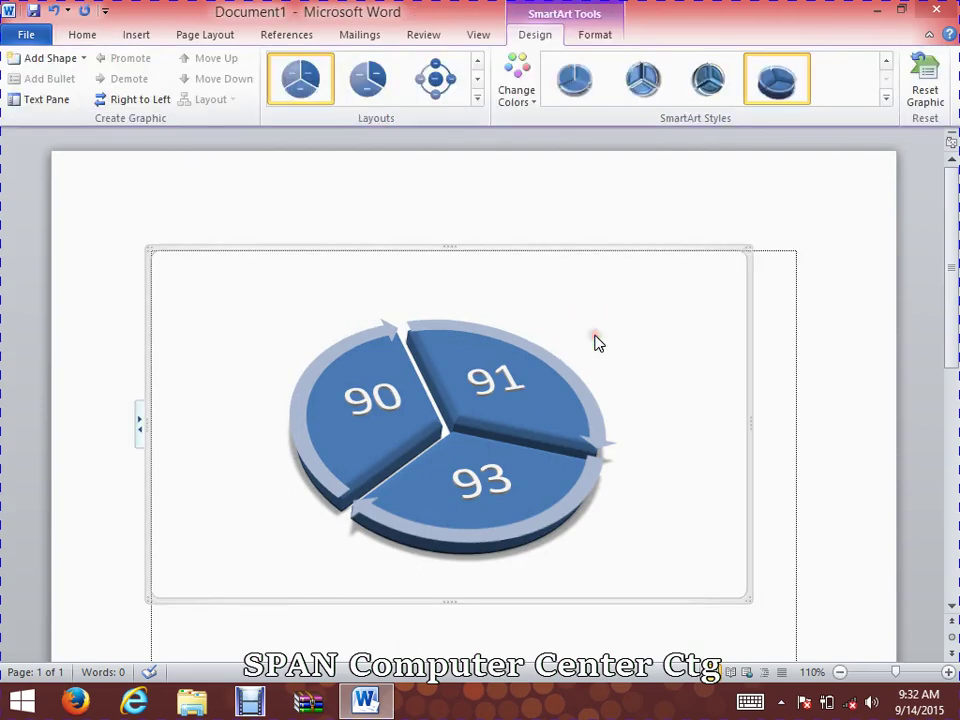
# Insert a three-level SmartArt hierarchy chart with layered rounded boxes from the Hierarchy group into the document
pyautogui.moveTo(951, 238); pyautogui.dragTo(940, 470)
pyautogui.click(311, 369)
pyautogui.click(130, 37)
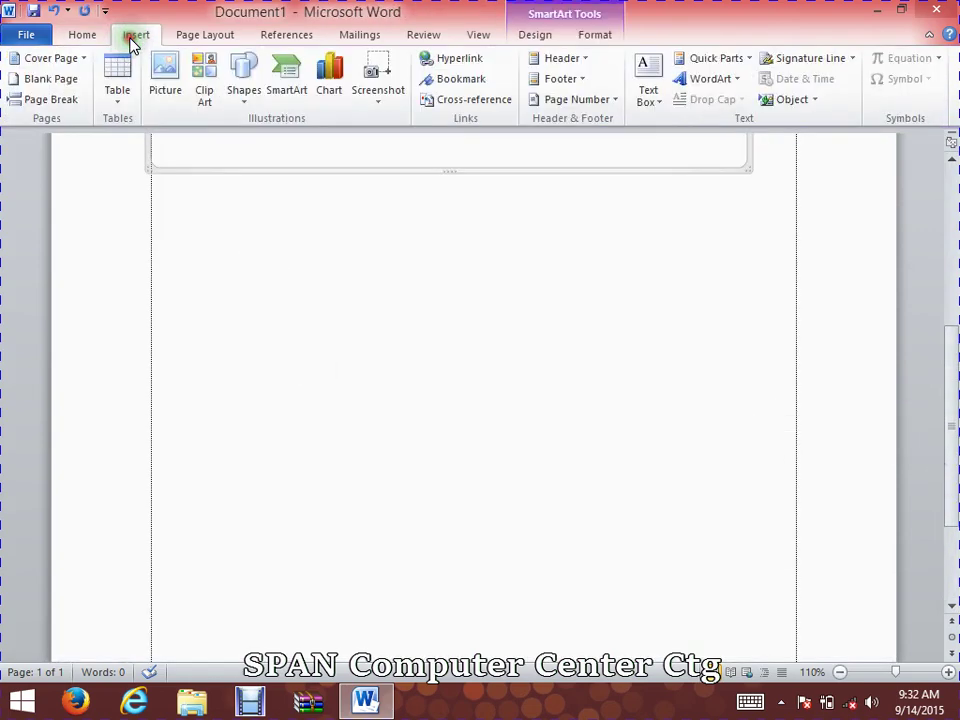
pyautogui.click(296, 94)
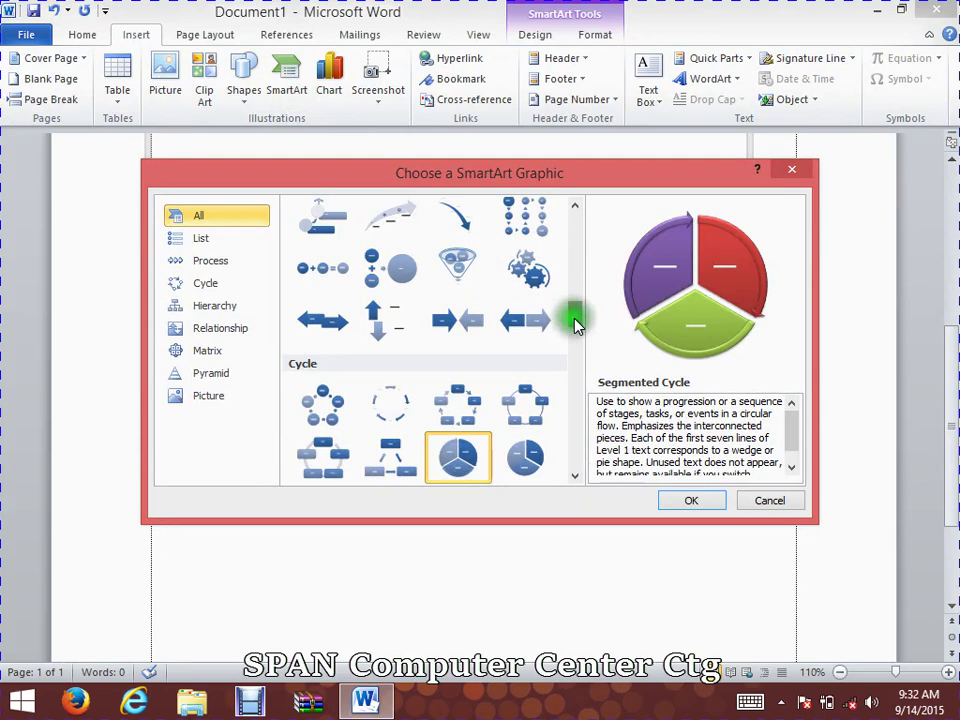
pyautogui.scroll(-3, 575, 325)
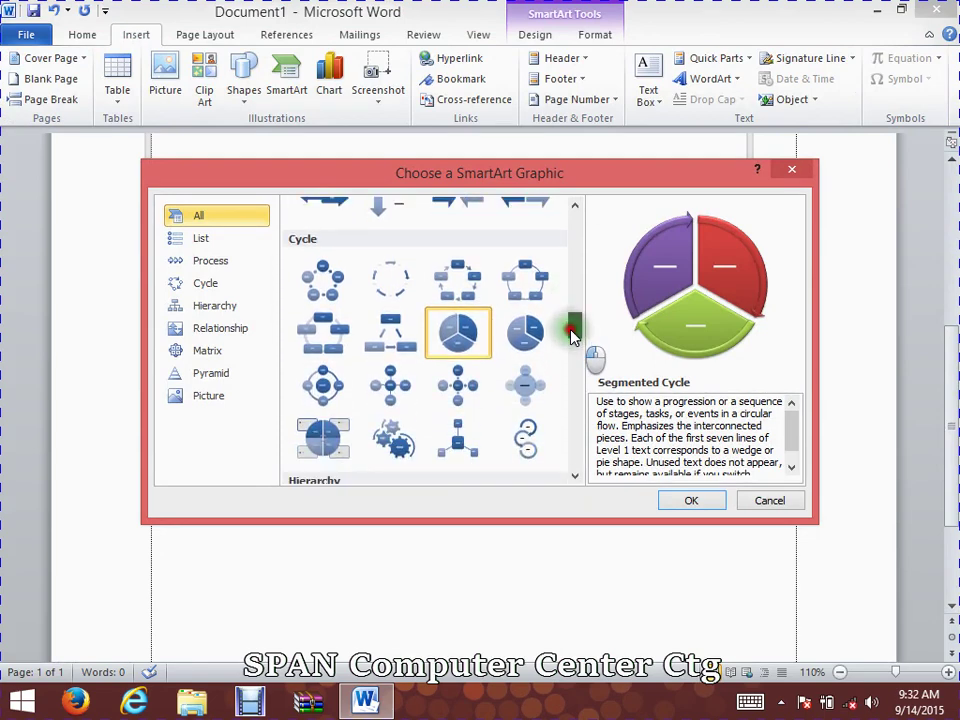
pyautogui.moveTo(572, 337); pyautogui.dragTo(563, 366)
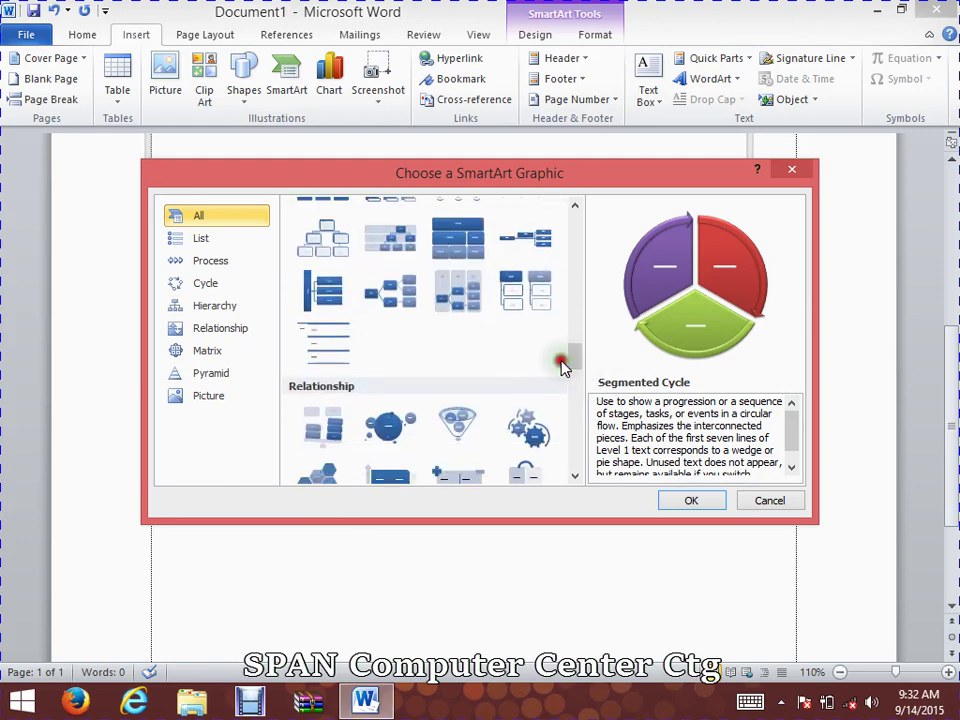
pyautogui.doubleClick(300, 240)
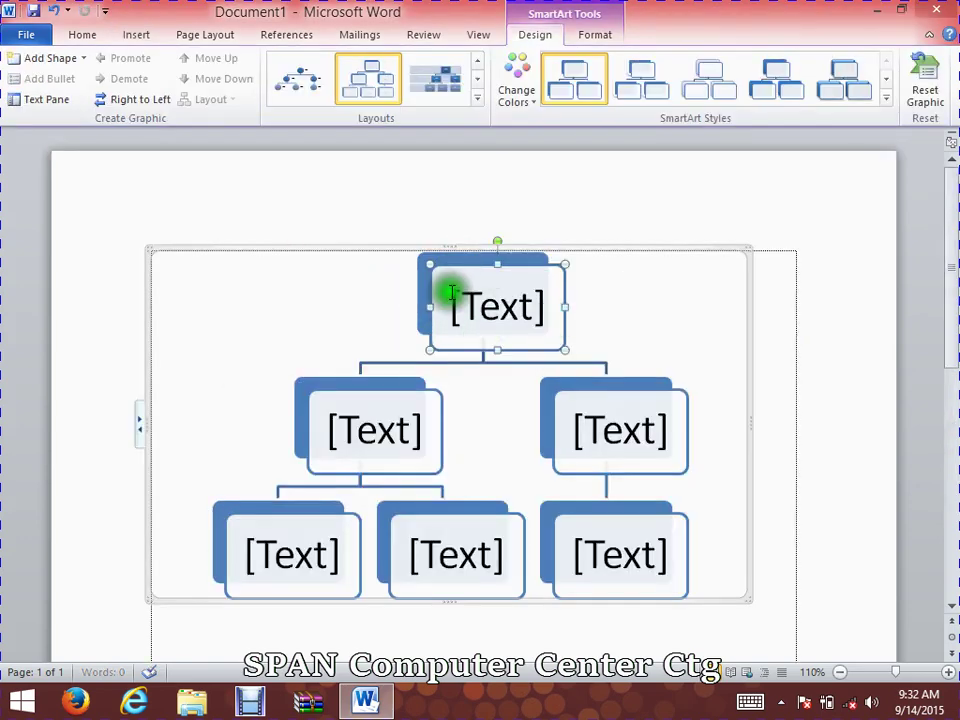
pyautogui.click(255, 706)
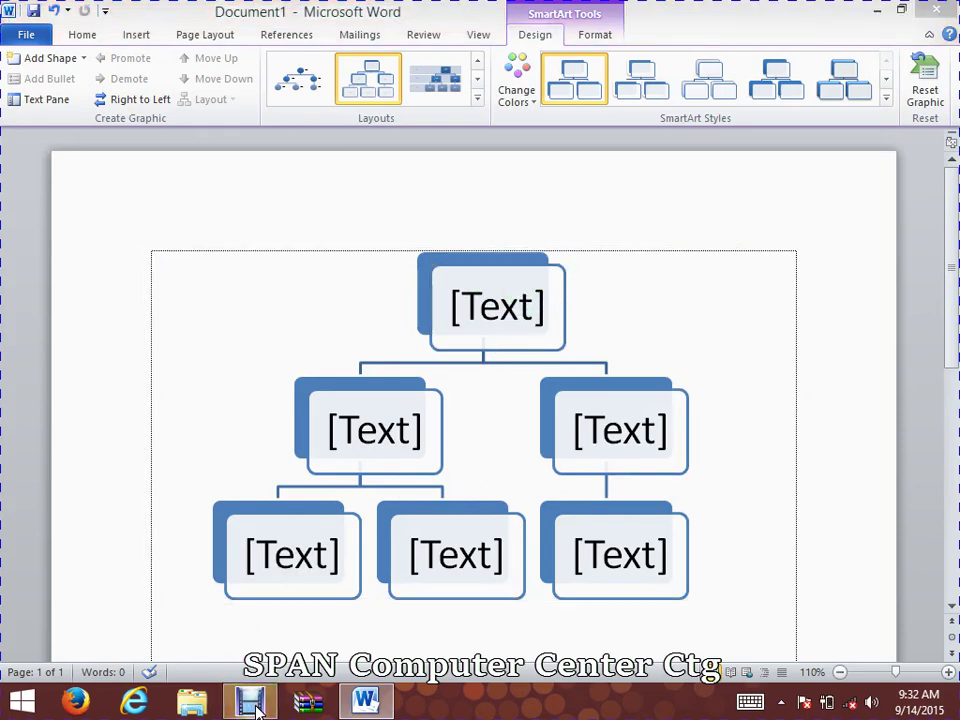